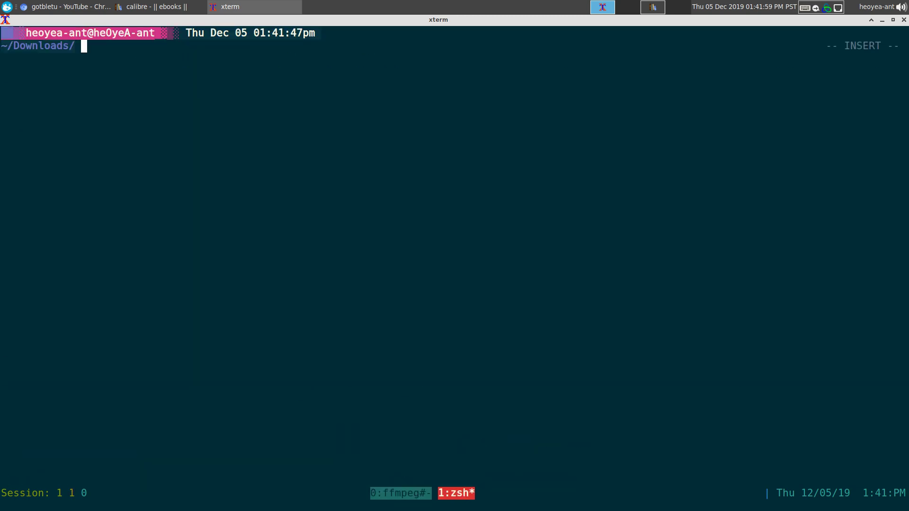
- List FanFicFare's supported sites in vless and search for the narutofic.org entry
type("fanf")
key("Tab")
type("s | vless")
key("Return")
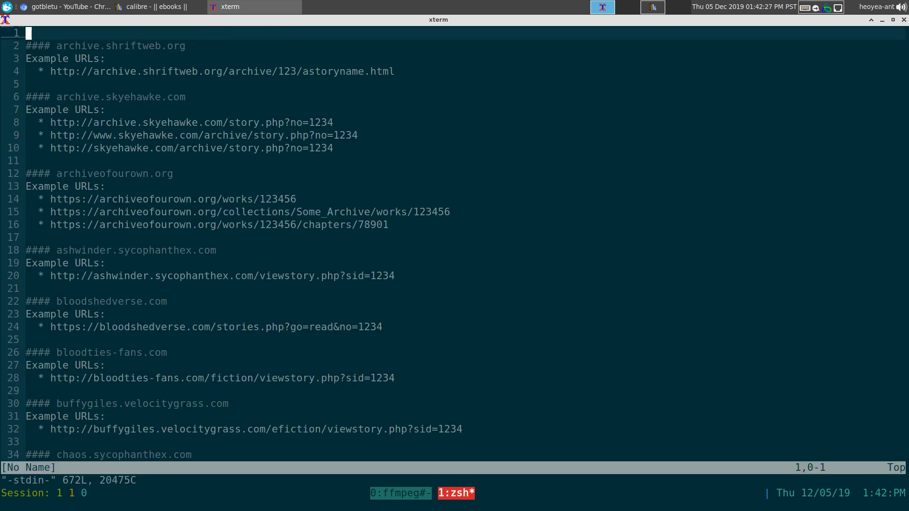
type("/naruto")
key("Return")
key("n")
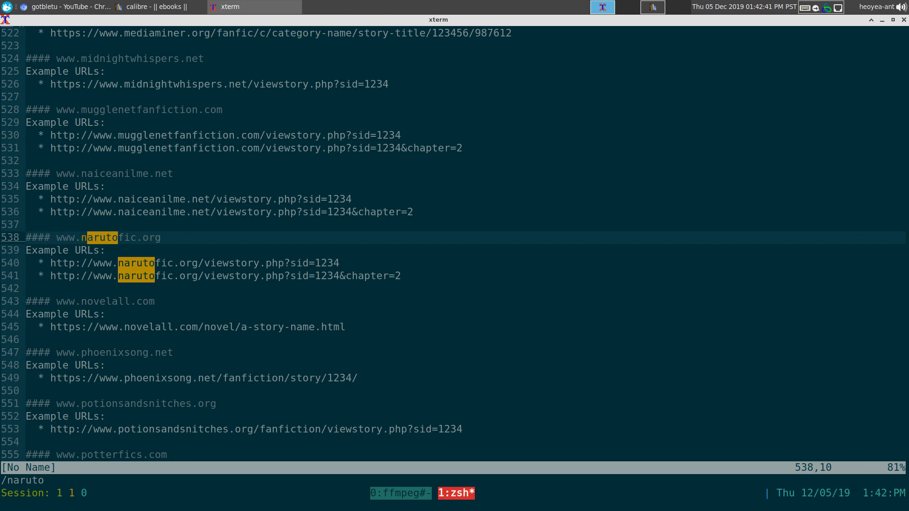
- Open the narutofic.org example story URL from the listing in the browser
key("ctrl+l")
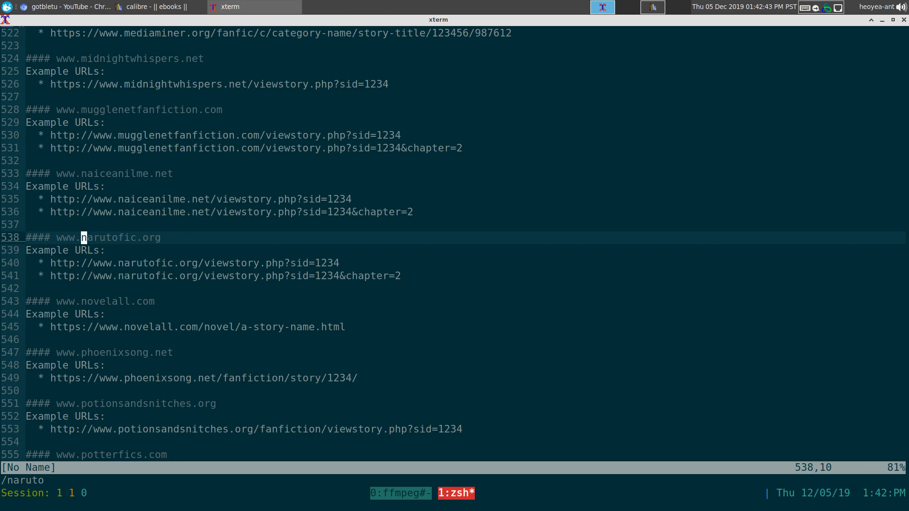
key("j")
key("j")
key("j")
key("ctrl+b")
key("u")
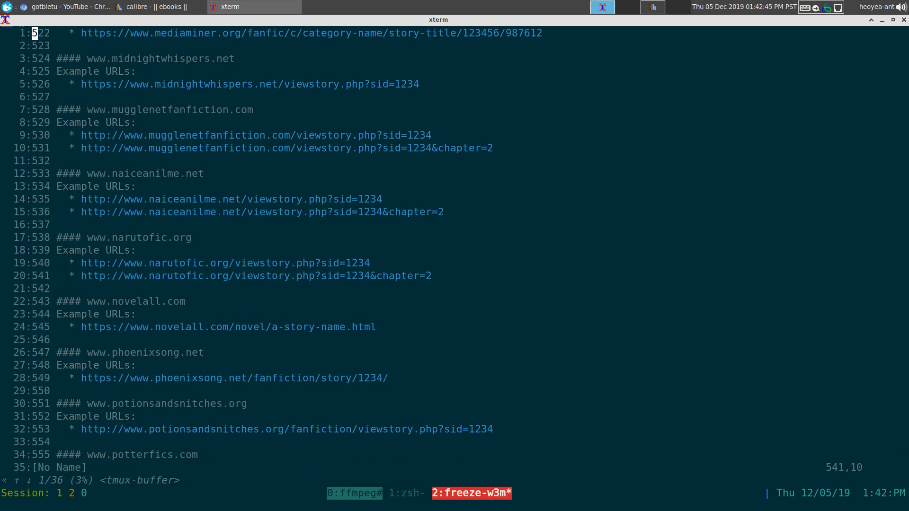
key("Tab")
key("Tab")
key("Tab")
key("Tab")
key("Tab")
key("Tab")
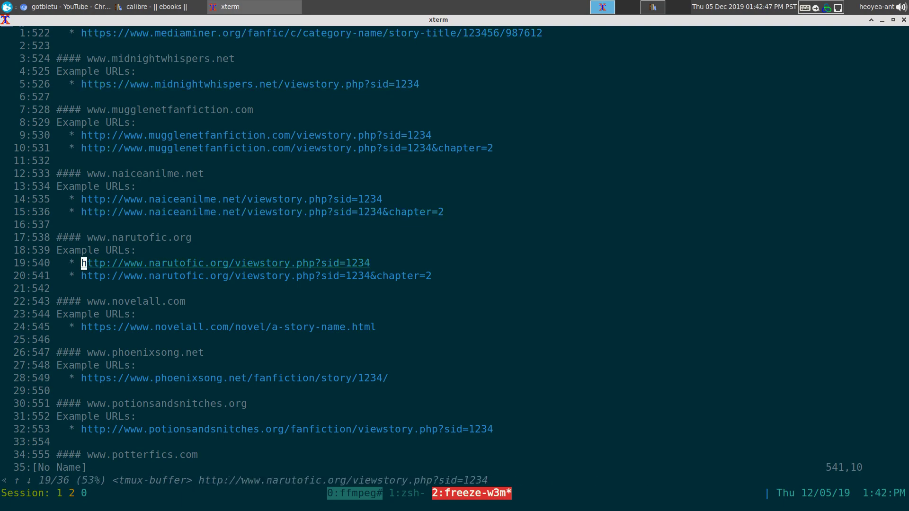
key("Return")
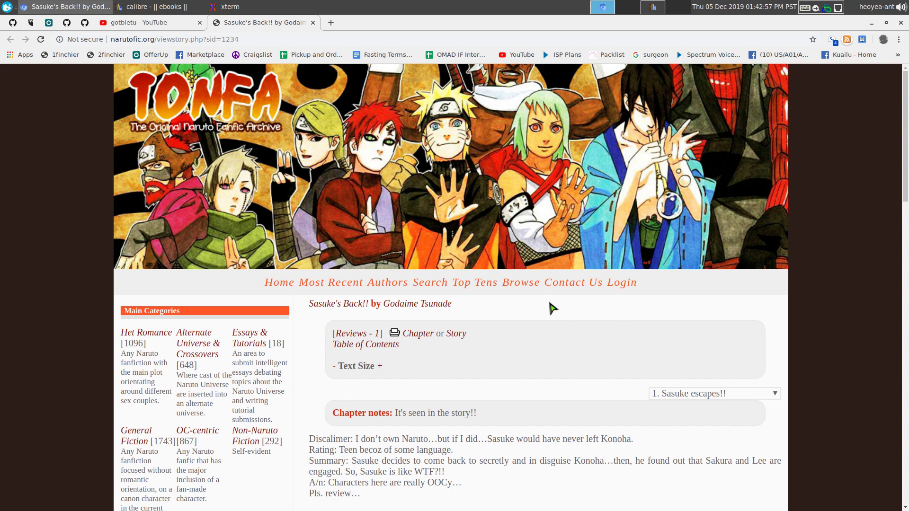
- Skim the opening of Sasuke's Back!! and copy its page address from the address bar
scroll(551, 307, "down", 3)
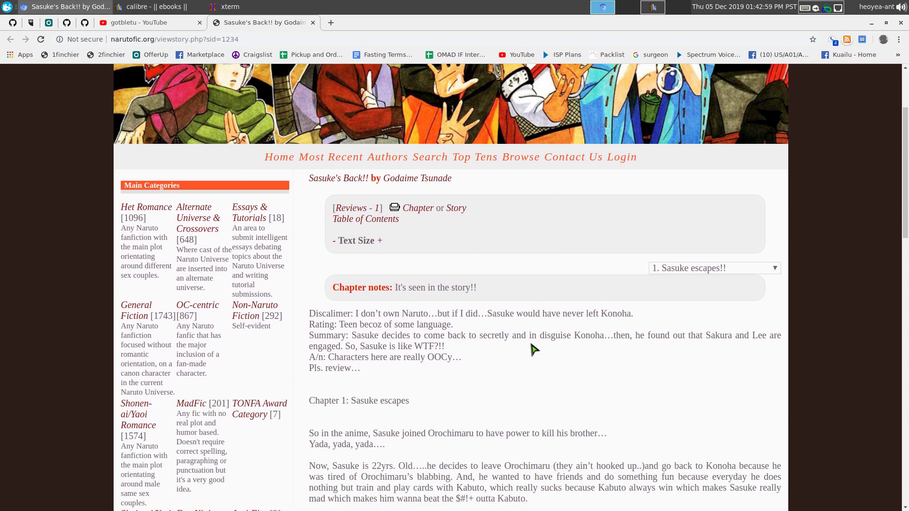
scroll(534, 367, "down", 2)
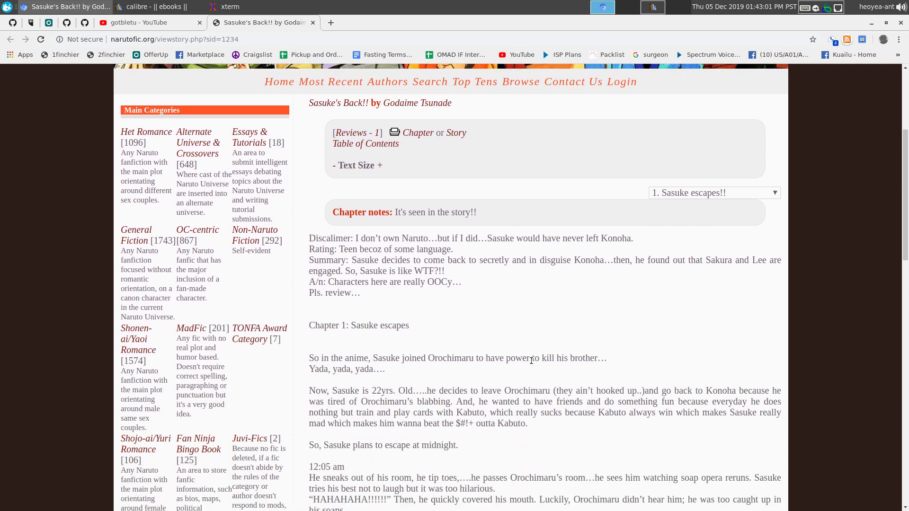
scroll(534, 367, "up", 1)
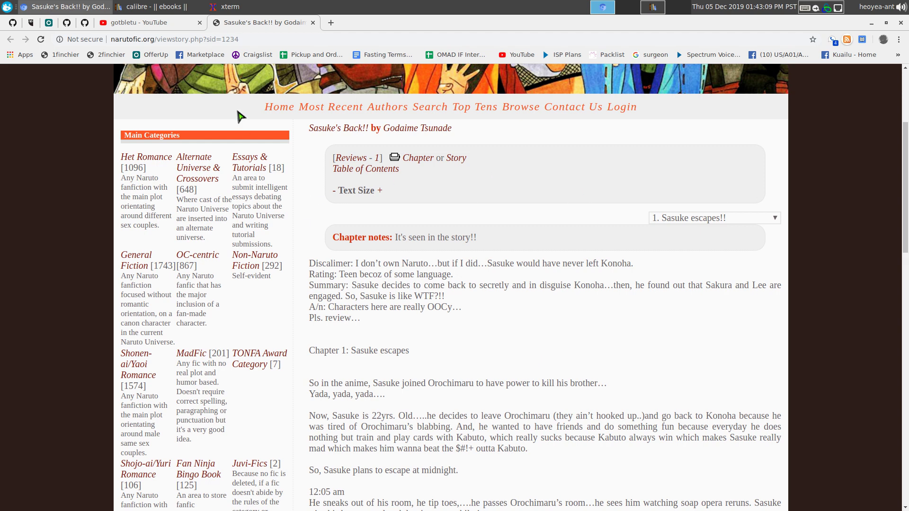
left_click(243, 42)
right_click(242, 44)
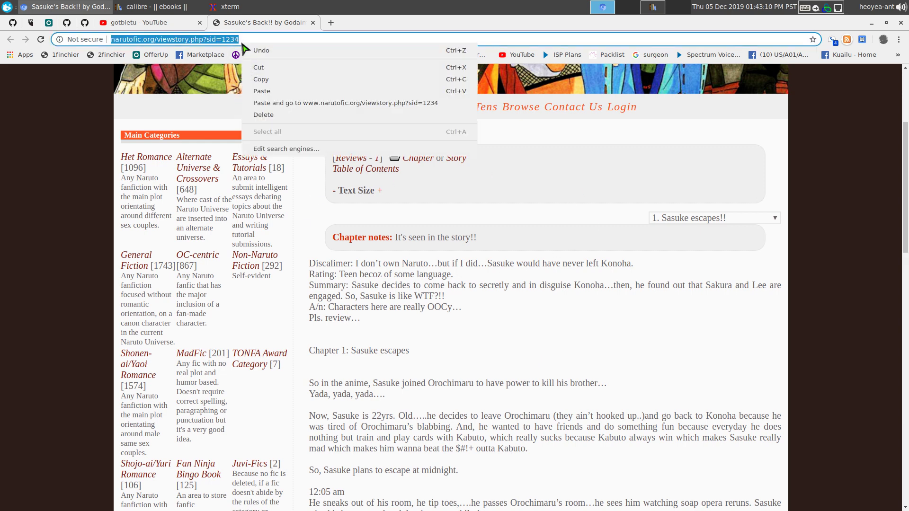
left_click(261, 79)
- Back in the terminal, open a new tmux window listing the Downloads folder
key("alt+Tab")
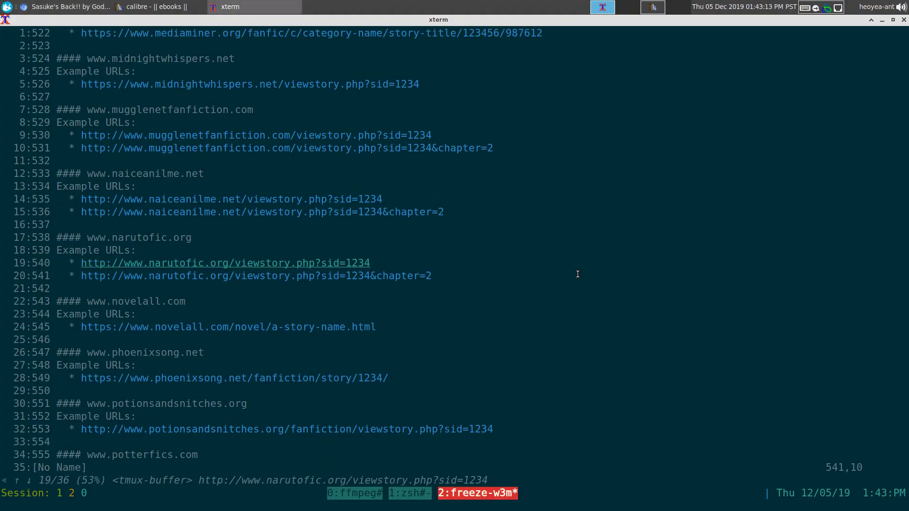
key("ctrl+b")
type("c")
type(".d")
key("Return")
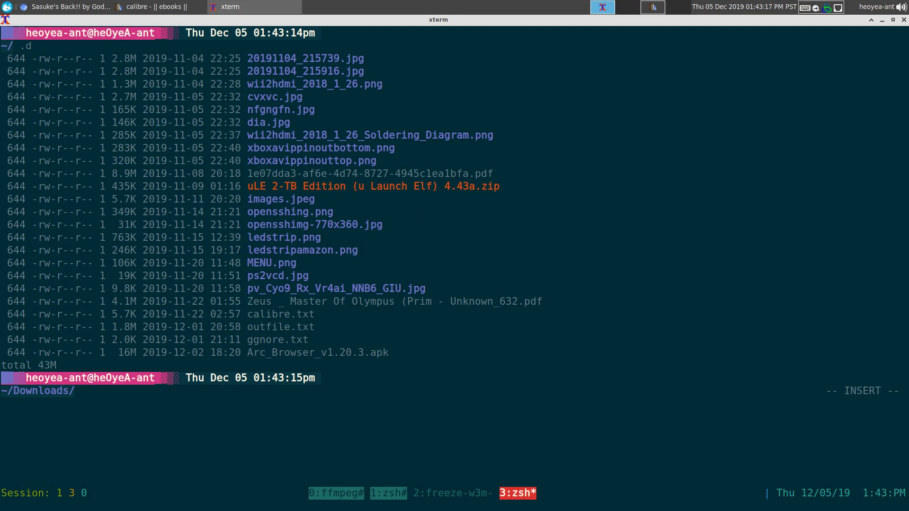
- Run fanficfare on the pasted narutofic.org story URL to download the EPUB
type("f")
key("ctrl+l")
type("an")
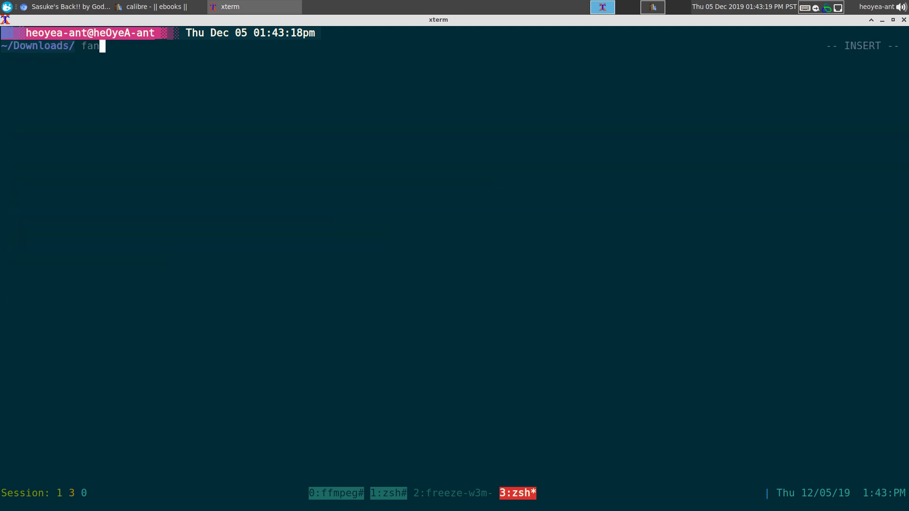
type("ficfare '")
key("shift+Insert")
type("'")
key("Return")
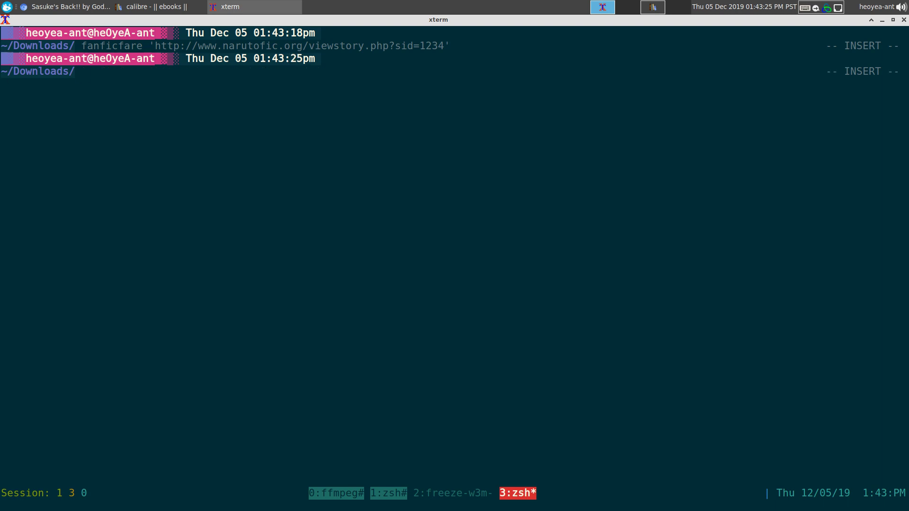
- List files with lst to confirm Sasuke's Back_-nfo_1234.epub is in Downloads
type("lst")
key("Return")
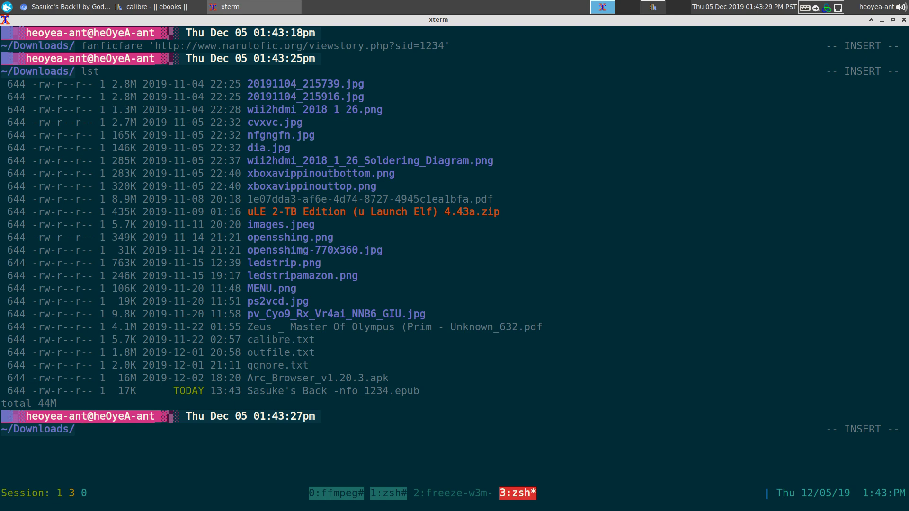
left_click_drag(246, 385, 419, 405)
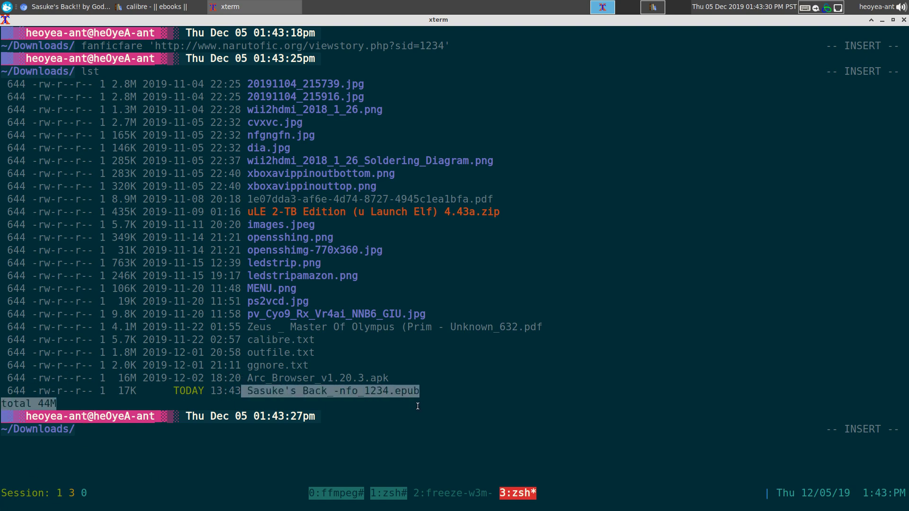
left_click(512, 381)
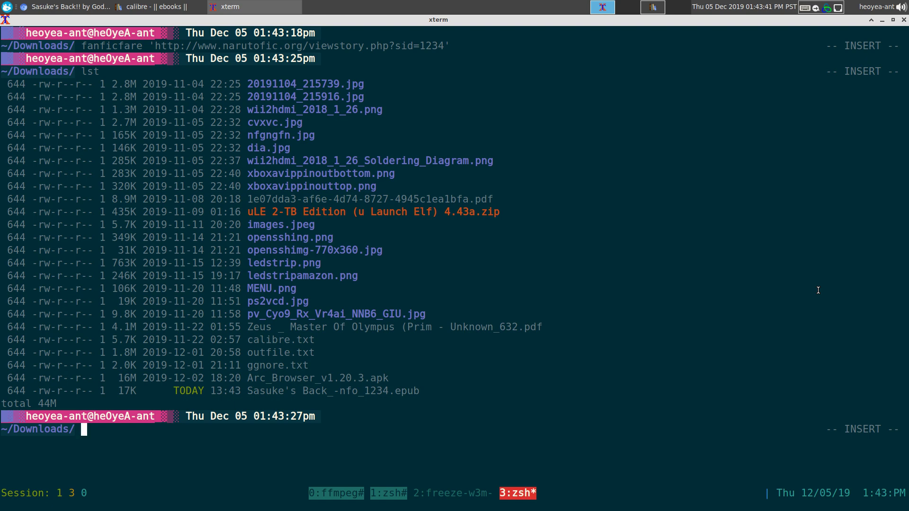
- Open Sasuke's Back_-nfo_1234.epub with ebook-viewer
type("ebook-vi")
key("Tab")
type("S")
key("Tab")
key("Return")
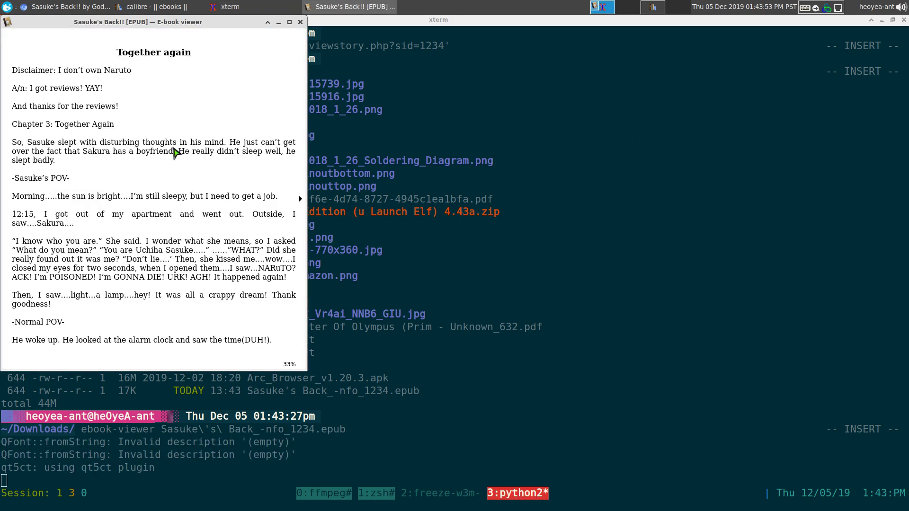
- Scroll back to the book's title and details page and move the viewer window right
scroll(184, 167, "up", 4)
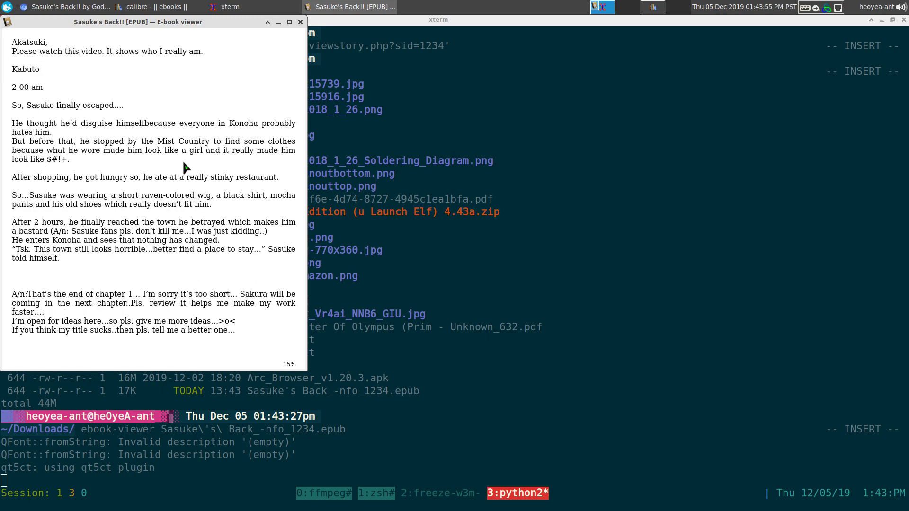
scroll(184, 167, "up", 2)
key("ctrl+alt+shift+Right")
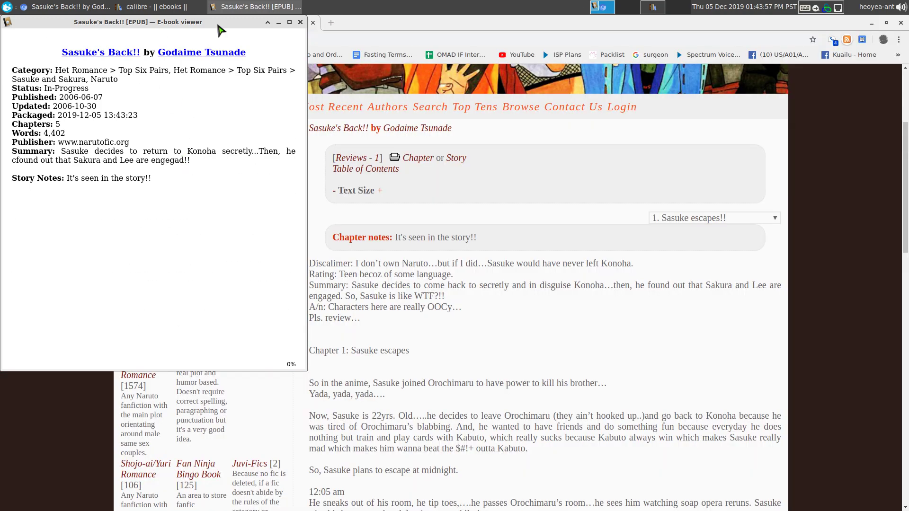
left_click_drag(217, 24, 763, 134)
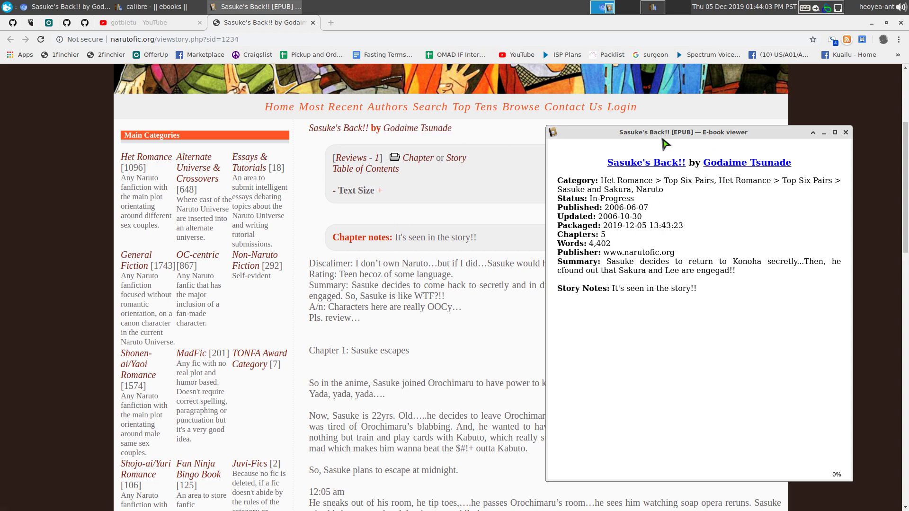
- Advance to the first chapter, 'Sasuke escapes!!', then close the e-book viewer
left_click(660, 297)
left_click_drag(698, 133, 742, 148)
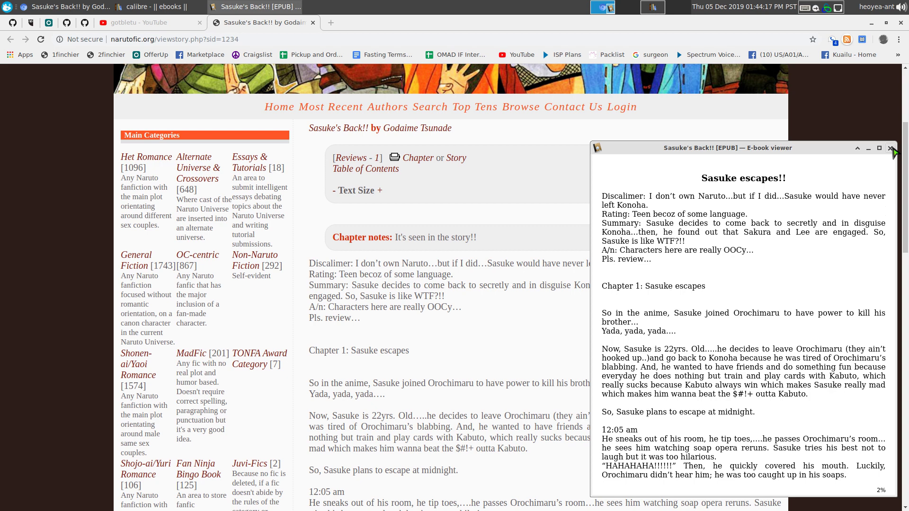
left_click(890, 149)
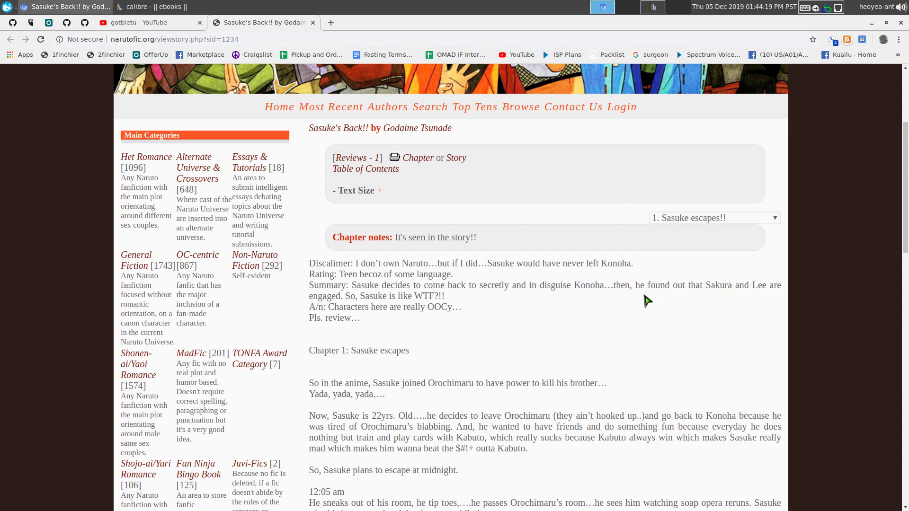
- Close the link view and return to the site list, moving near its end
key("alt+Tab")
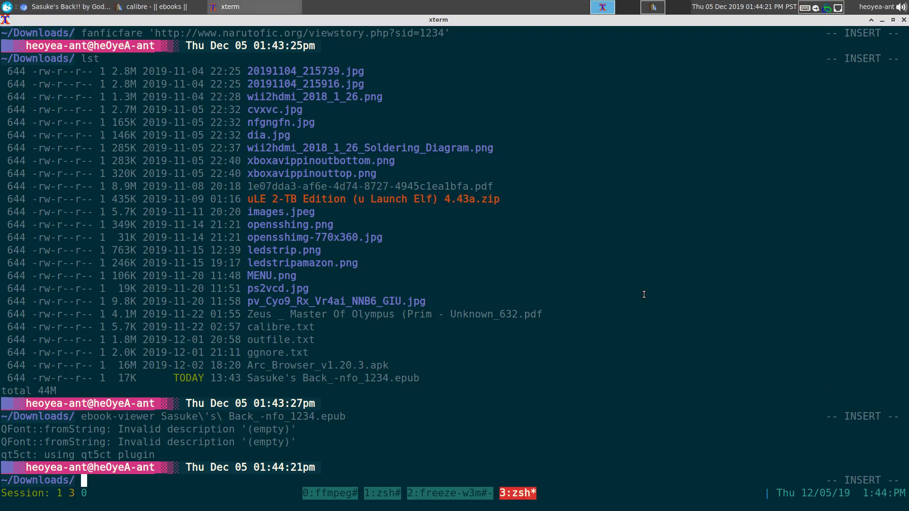
key("ctrl+b")
key("2")
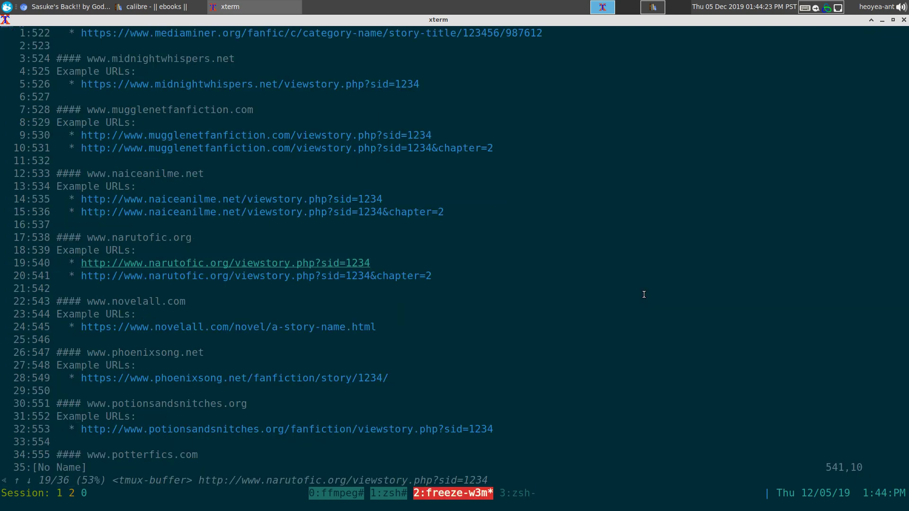
key("q")
key("ctrl+b")
key("1")
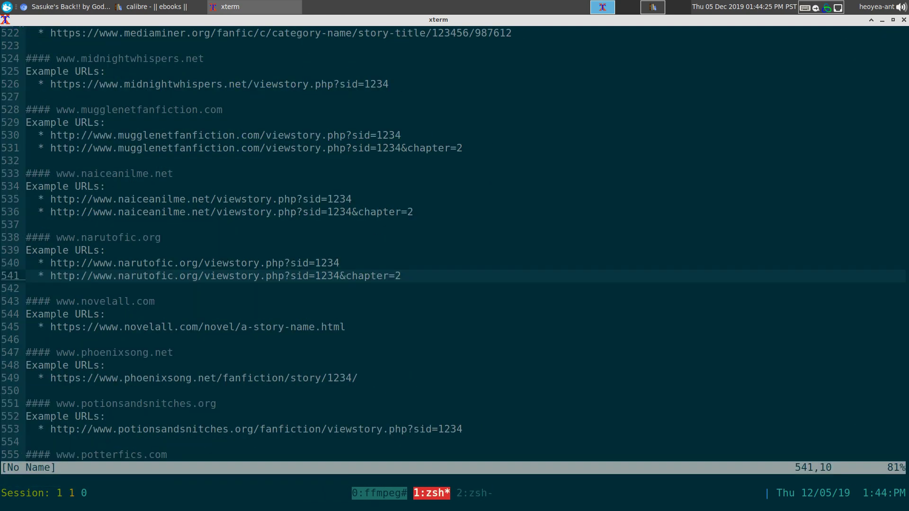
key("G")
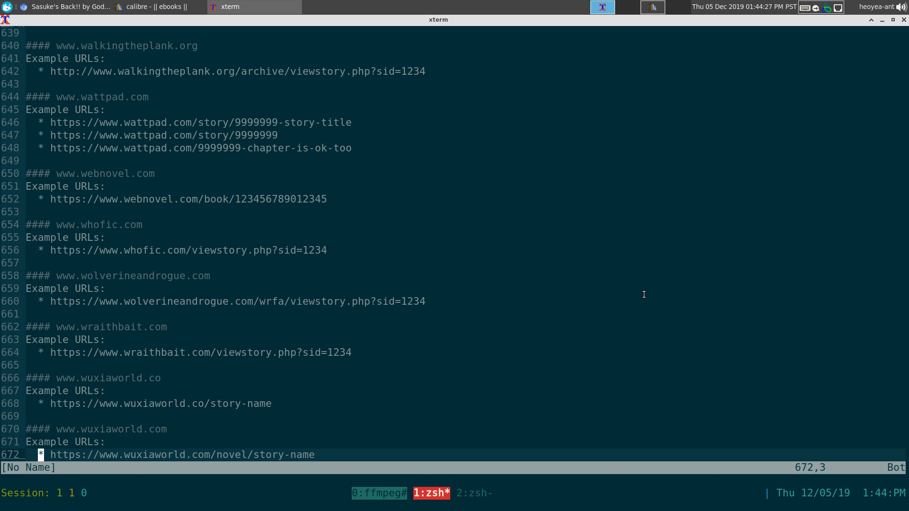
key("k")
key("k")
key("k")
- Open the wuxiaworld.co example story URL in the browser, which shows a 404 error
key("ctrl+b")
key("u")
key("Tab")
key("Tab")
key("Tab")
key("Tab")
key("Tab")
key("Tab")
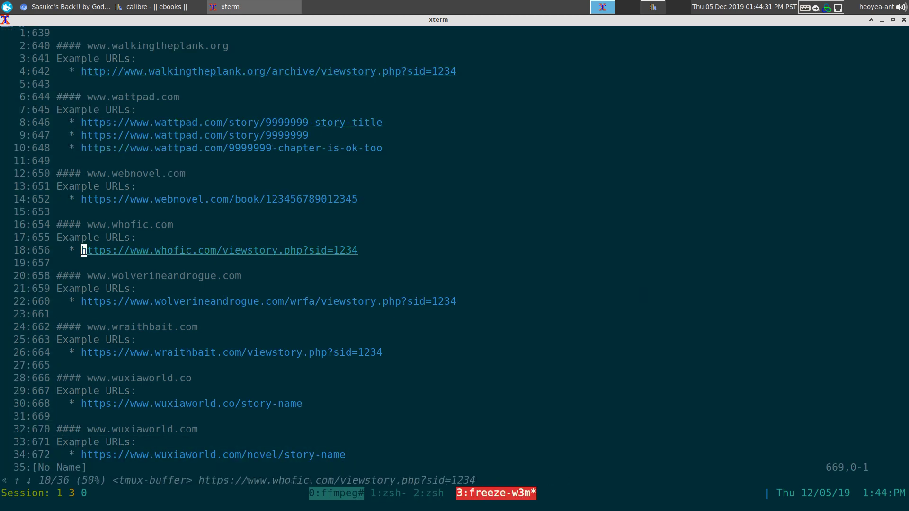
key("Tab")
key("Tab")
key("Tab")
key("Tab")
key("Up")
key("Up")
key("Up")
key("Up")
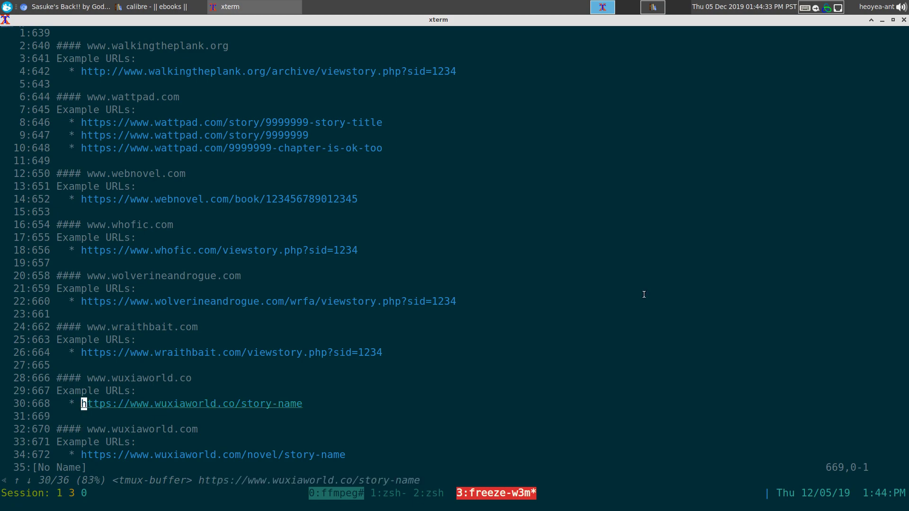
key("Return")
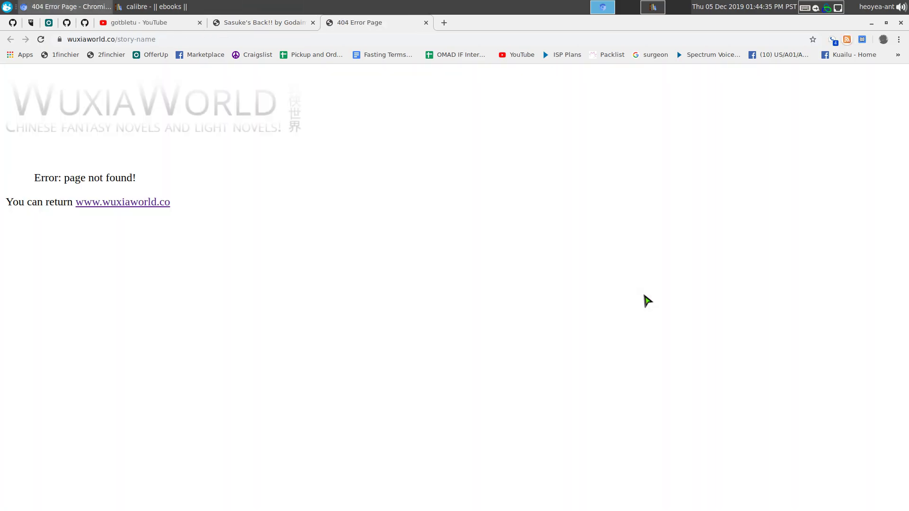
- Go to the wuxiaworld.co home page and peek at the Library of Heaven's Path novel
key("alt+Tab")
key("q")
key("alt+Tab")
left_click(166, 205)
left_click(171, 209)
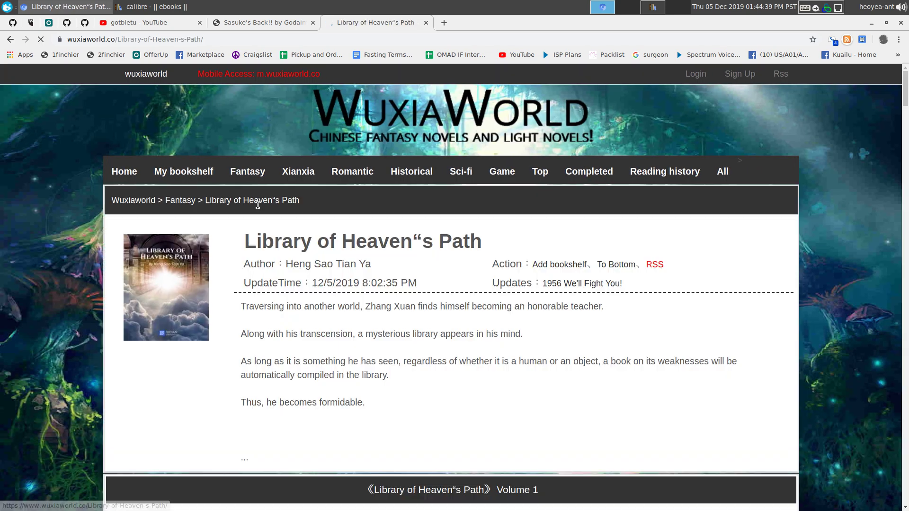
key("alt+Left")
- Browse the home page, check the World Defying Dan God novel, and go back
scroll(492, 279, "down", 3)
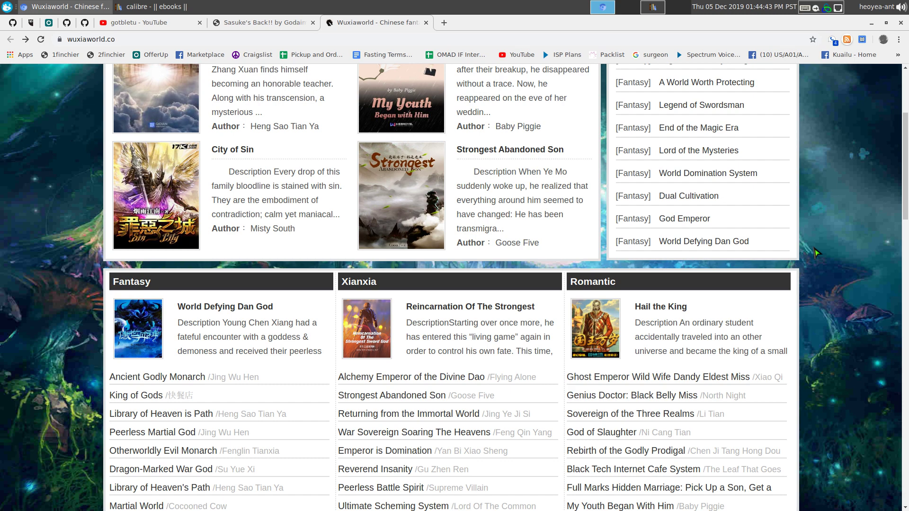
scroll(346, 344, "up", 3)
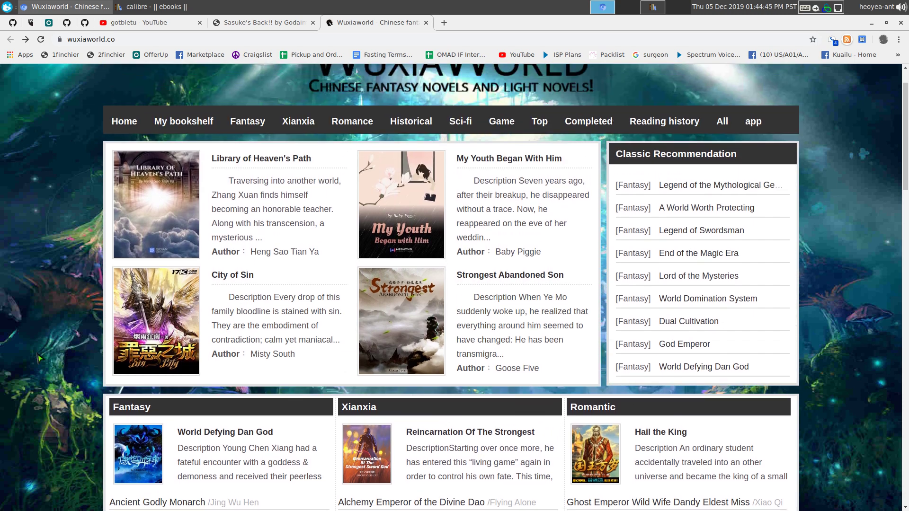
scroll(80, 318, "down", 3)
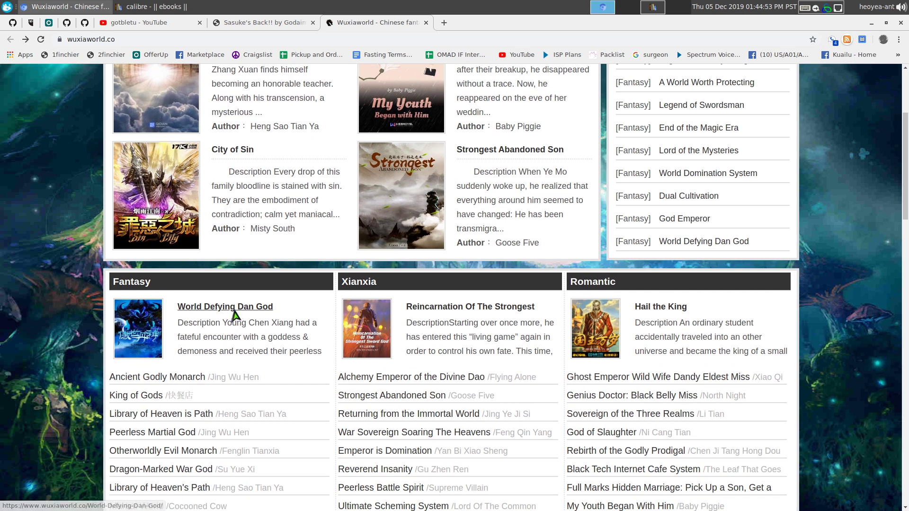
scroll(251, 351, "up", 4)
scroll(379, 284, "down", 3)
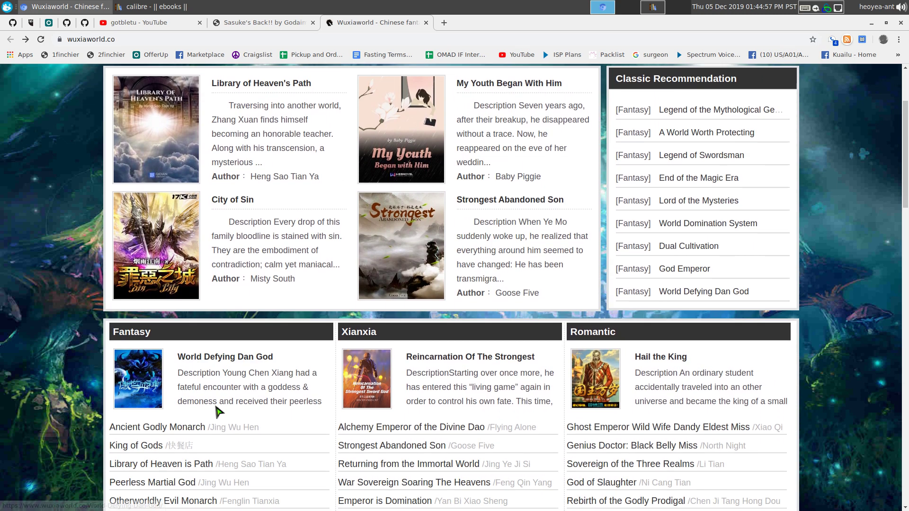
left_click(225, 358)
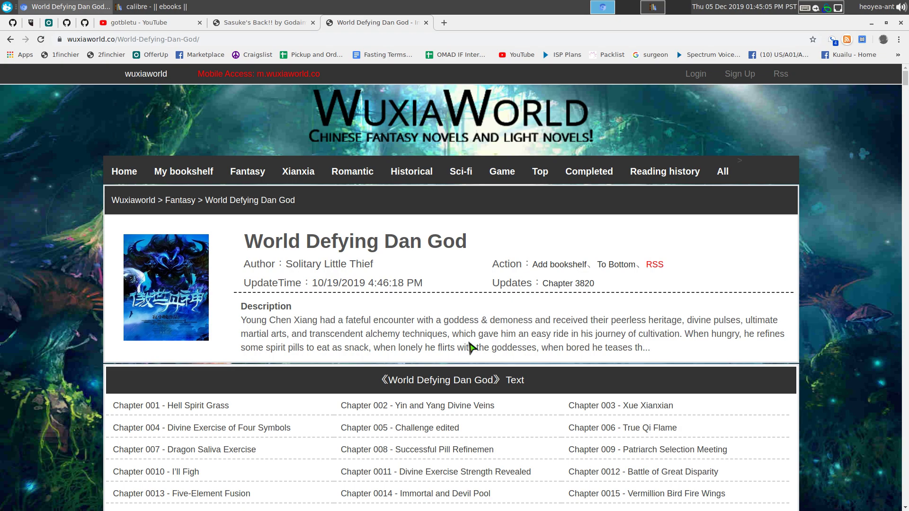
scroll(469, 347, "down", 9)
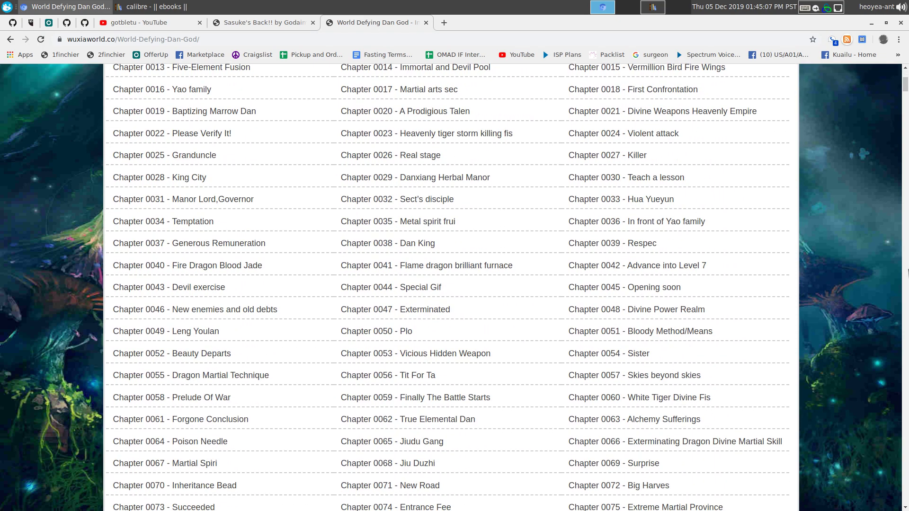
mouse_move(902, 90)
left_mouse_down()
mouse_move(904, 190)
mouse_move(905, 83)
left_mouse_up()
key("alt+Left")
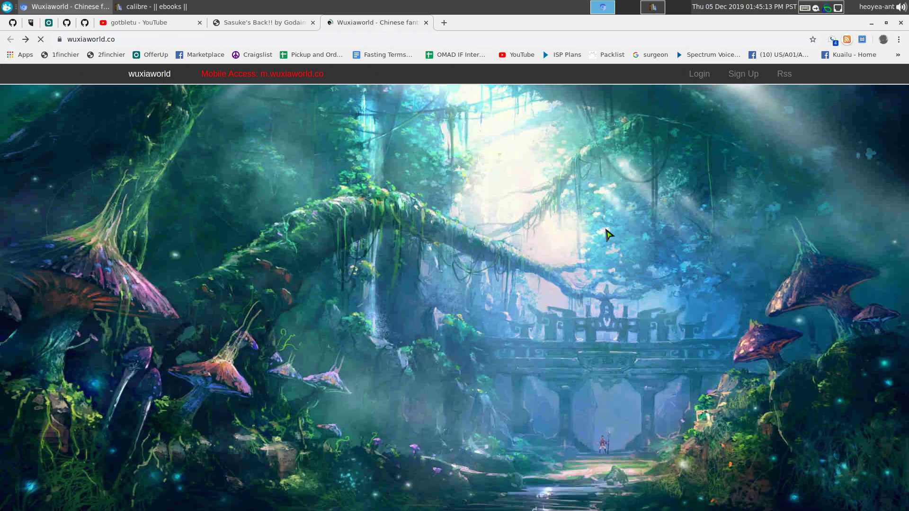
- Open the Reincarnation Of The Strongest Sword God novel page and return to xterm
scroll(337, 306, "down", 4)
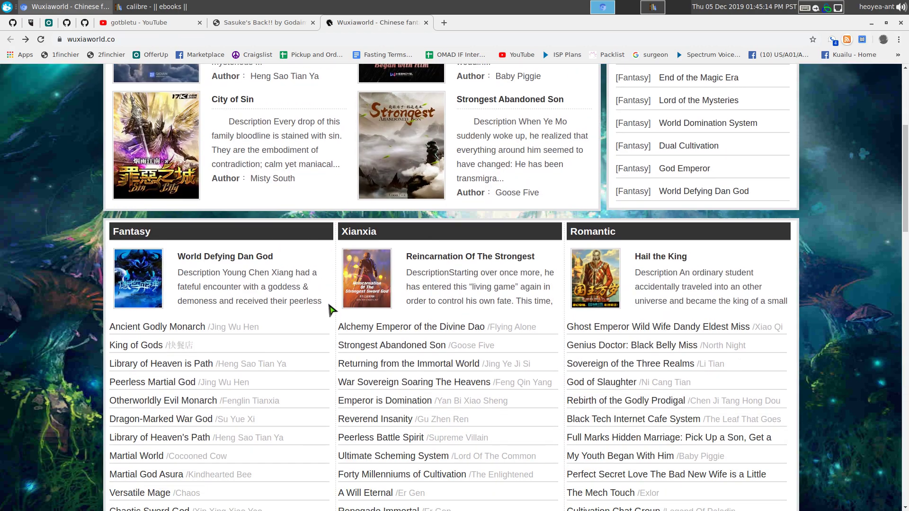
left_click(455, 262)
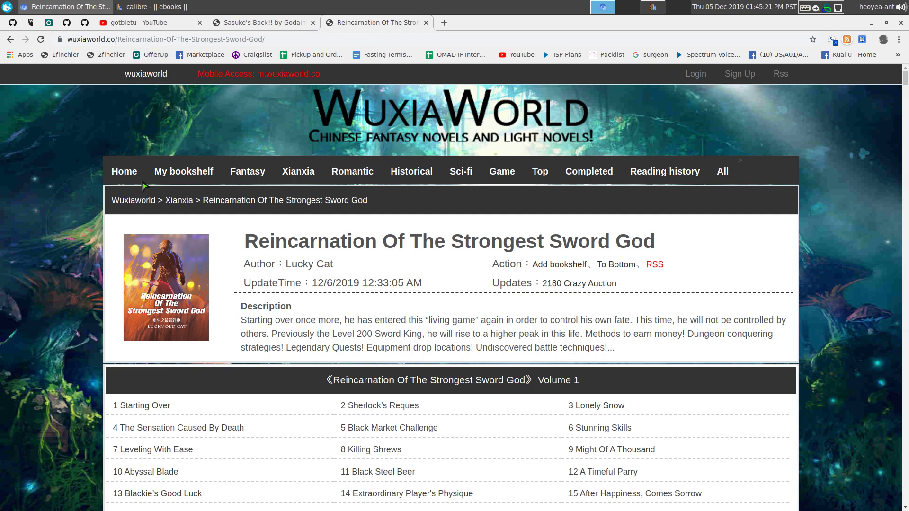
key("alt+Tab")
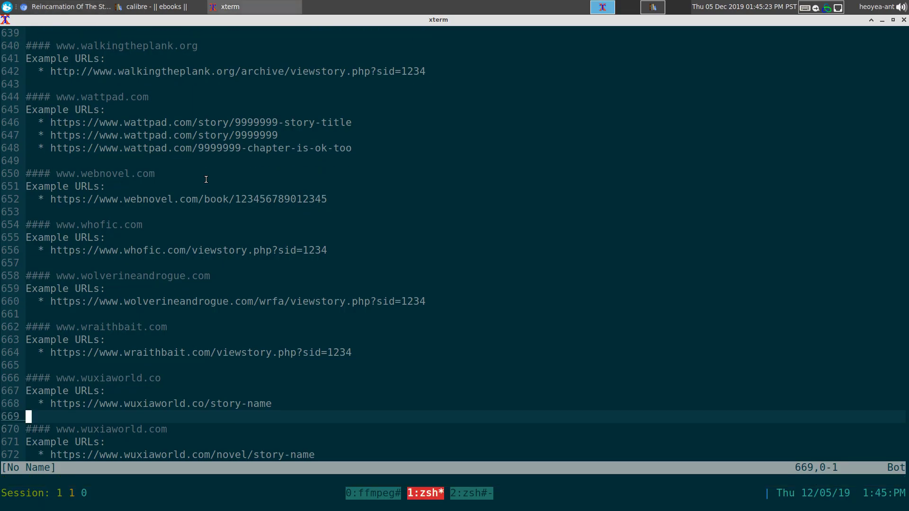
- Show 'fanficfare -h' output in vless and search for the -u option
key("ctrl+b")
key("n")
key("ctrl+l")
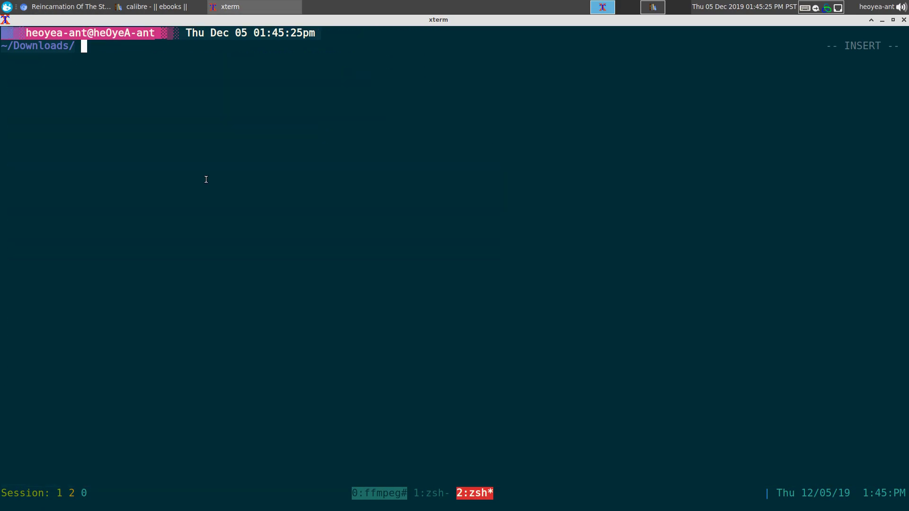
type("fanficfare -h | vless")
key("Return")
type("/-u")
key("Return")
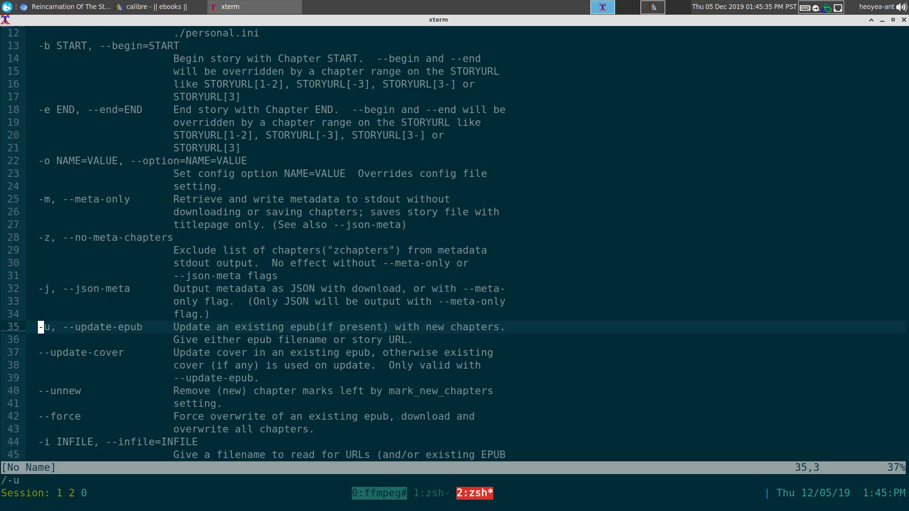
- Highlight the -u/--update-epub option and its description
key("shift+v")
key("j")
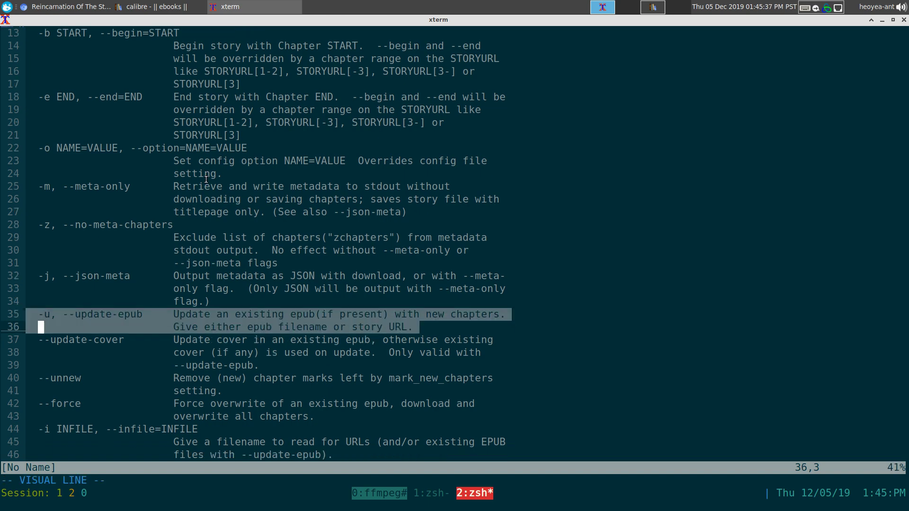
key("Escape")
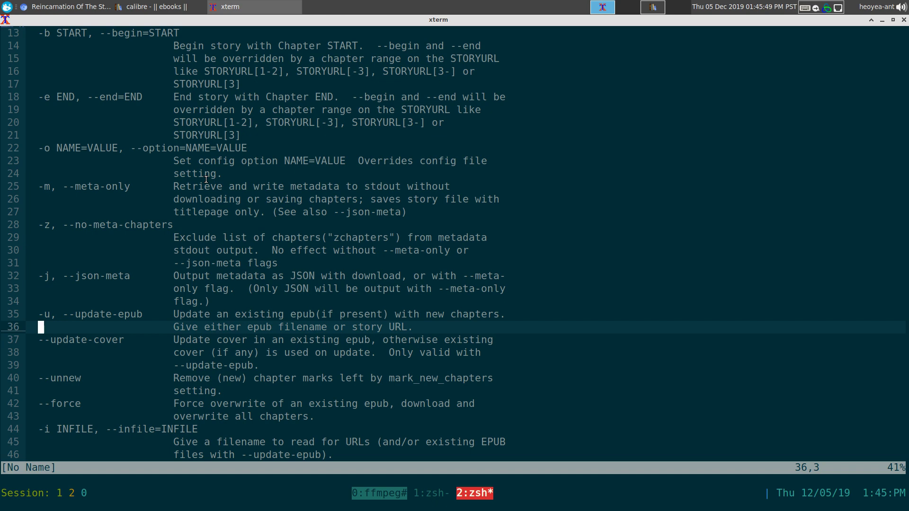
key("k")
key("V")
key("j")
key("Escape")
- Jump to the end of the help and highlight the -p/--progressbar option
key("G")
key("k")
key("k")
key("V")
key("j")
key("Escape")
key("k")
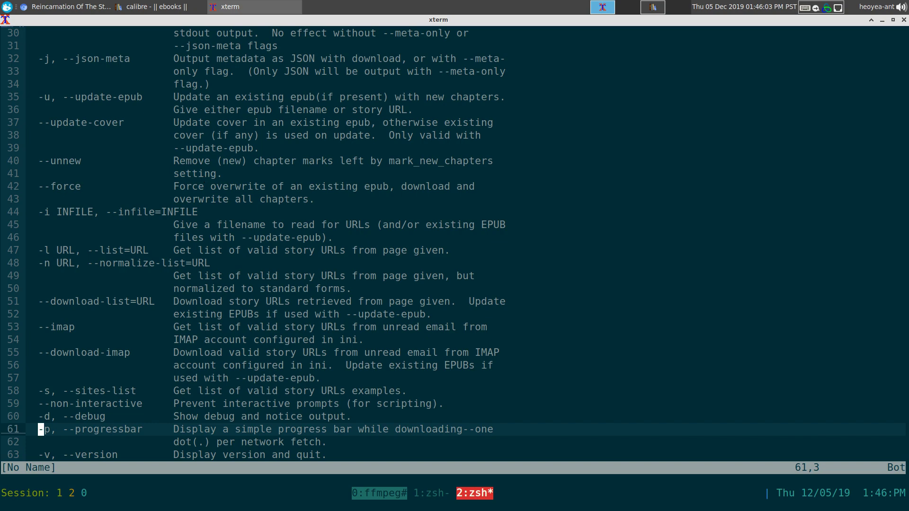
- Open a new tmux window in Downloads and grab the novel's URL from Chrome
key("ctrl+b")
type("c.d")
key("Return")
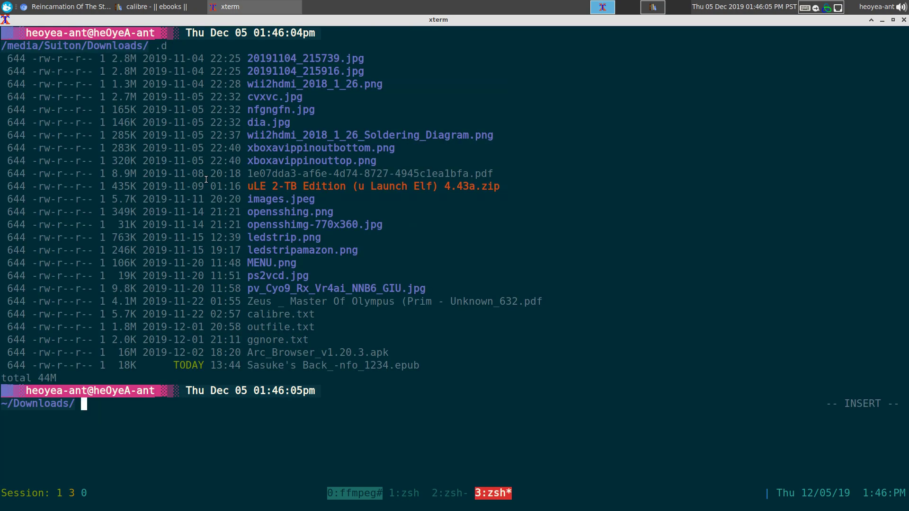
key("alt+Tab")
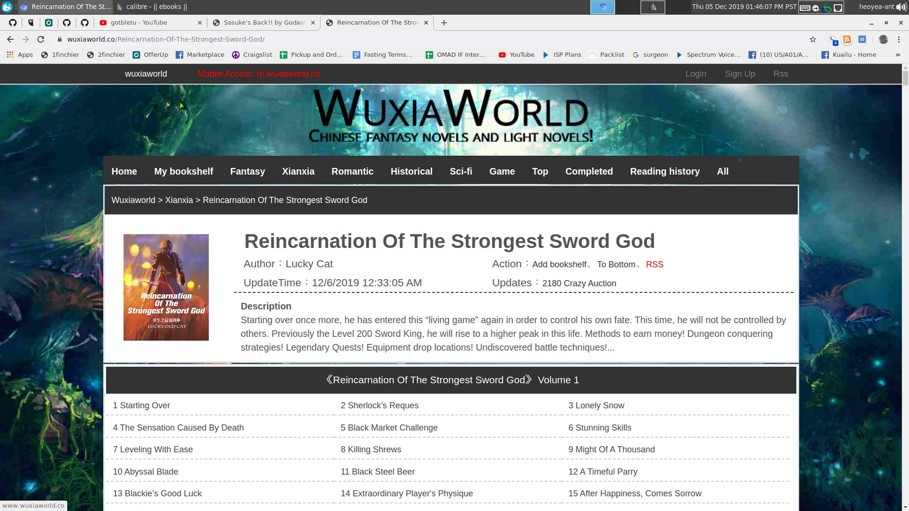
left_click(214, 38)
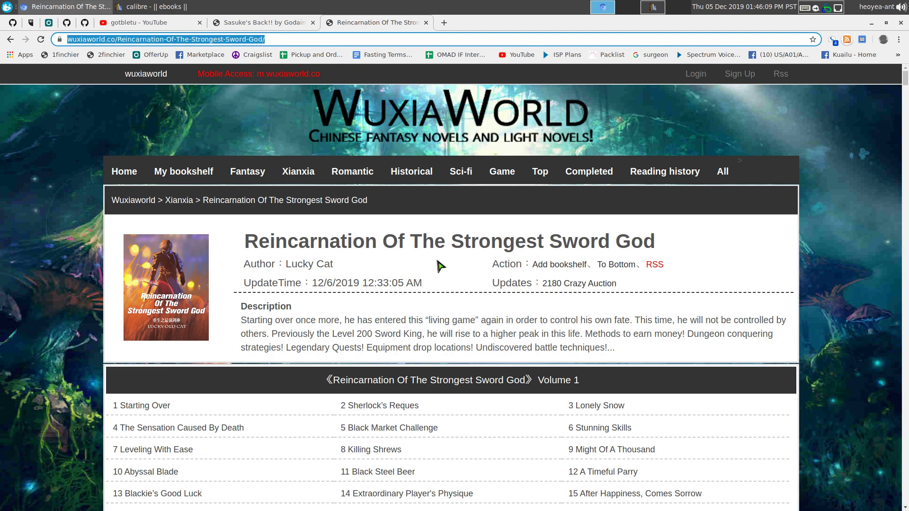
key("alt+Tab")
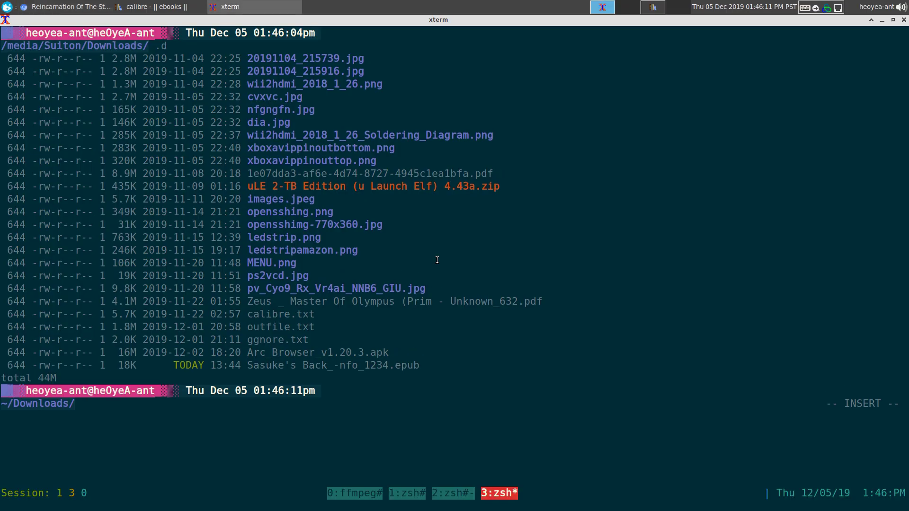
- Start fanficfare -u with the pasted Reincarnation Of The Strongest Sword God URL, checking chapters in Chrome
key("ctrl+l")
type("fanfi")
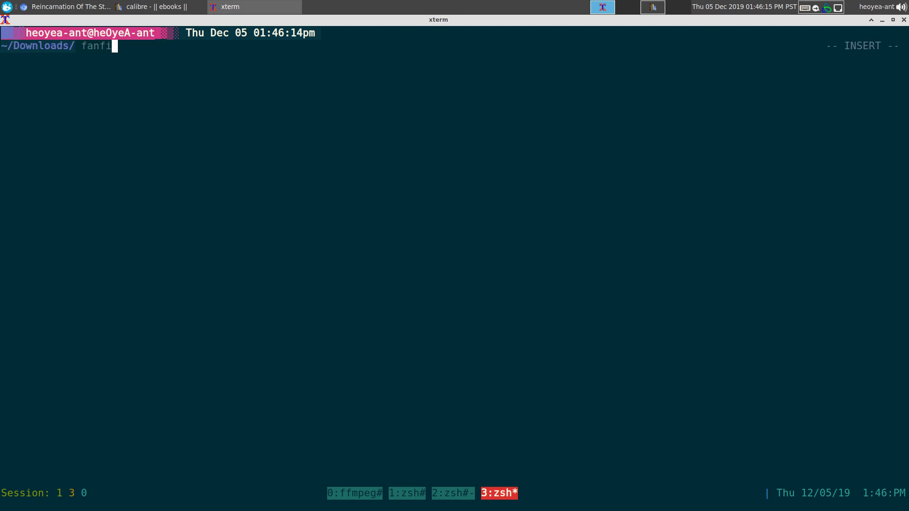
type("cfare -u -p '")
type("'https://www.wuxiaworld.co/Reincarnation-Of-The-Strongest-Sword-God/'")
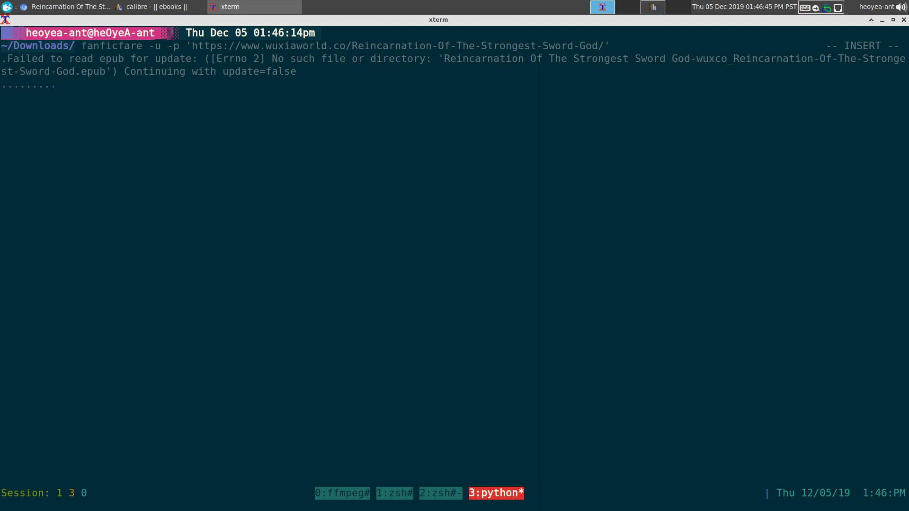
key("alt+Tab")
key("ctrl+l")
key("Escape")
scroll(439, 266, "down", 7)
scroll(539, 142, "up", 2)
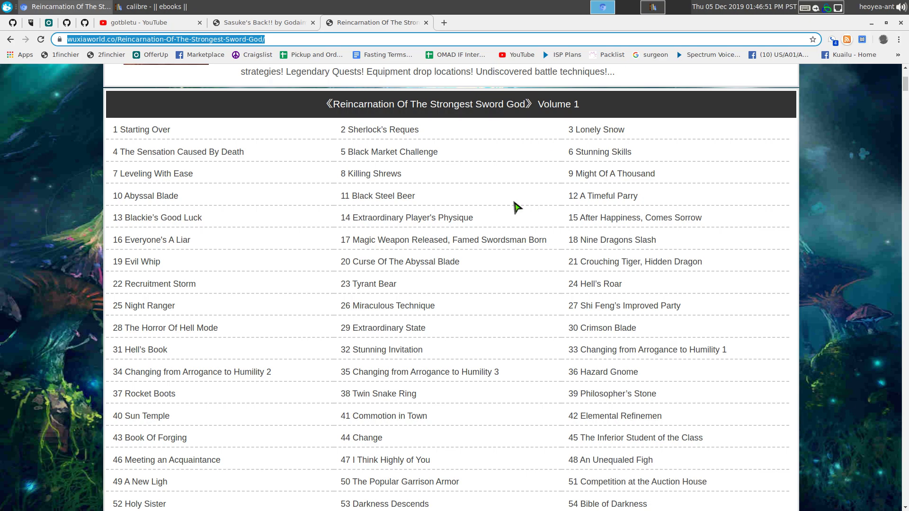
scroll(515, 239, "down", 7)
- Abort the running download with Ctrl+C and clear the terminal
key("alt+Tab")
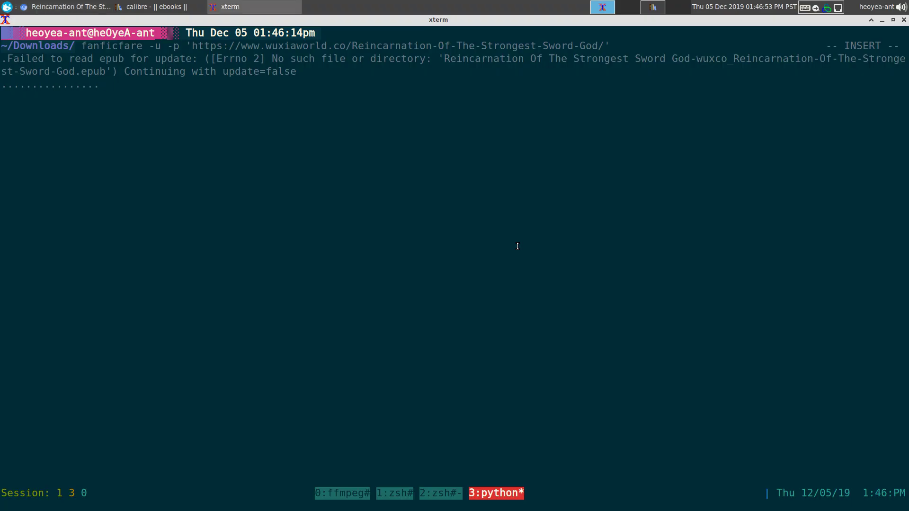
key("ctrl+c")
key("ctrl+l")
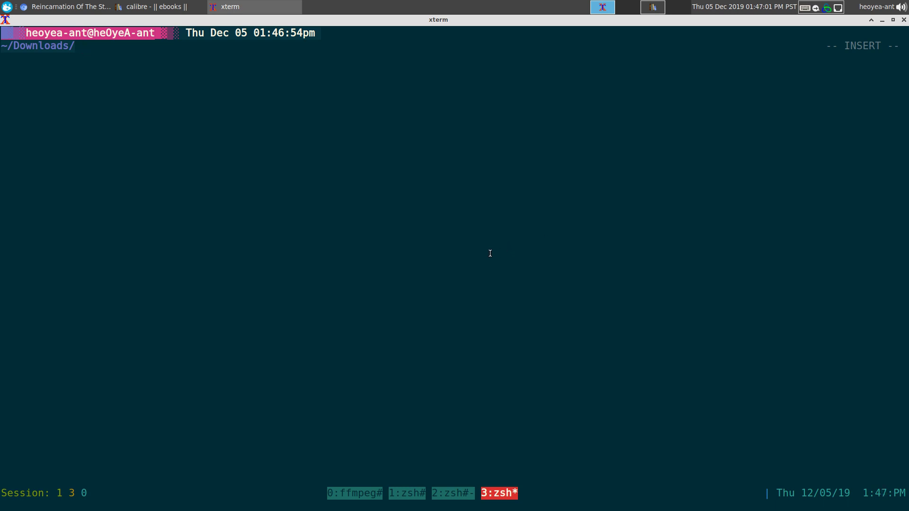
key("alt+Tab")
key("ctrl+l")
- Open calibre's Plugins preferences and browse the downloadable plugins list before closing it
left_click(173, 6)
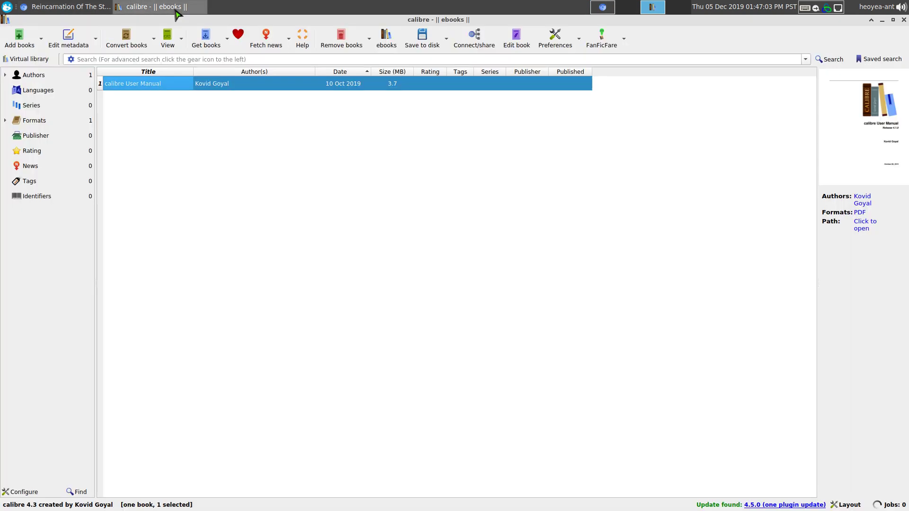
left_click(473, 246)
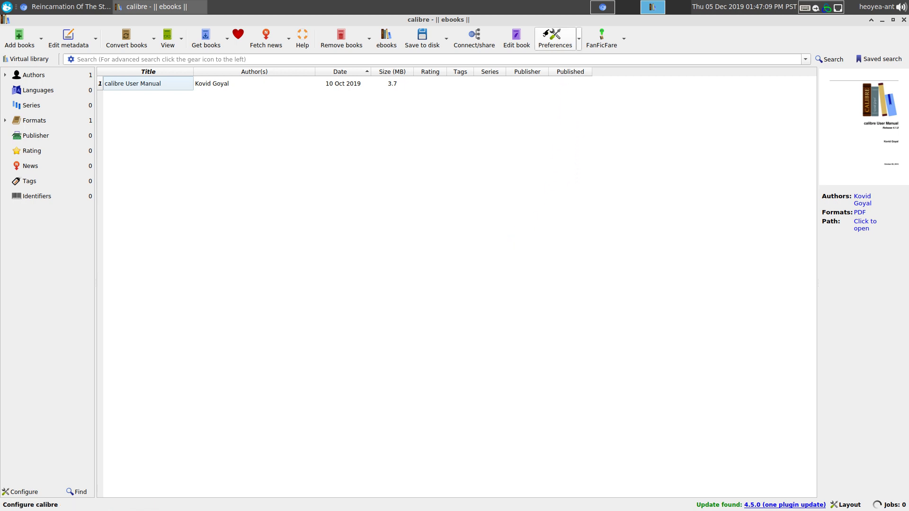
left_click(555, 42)
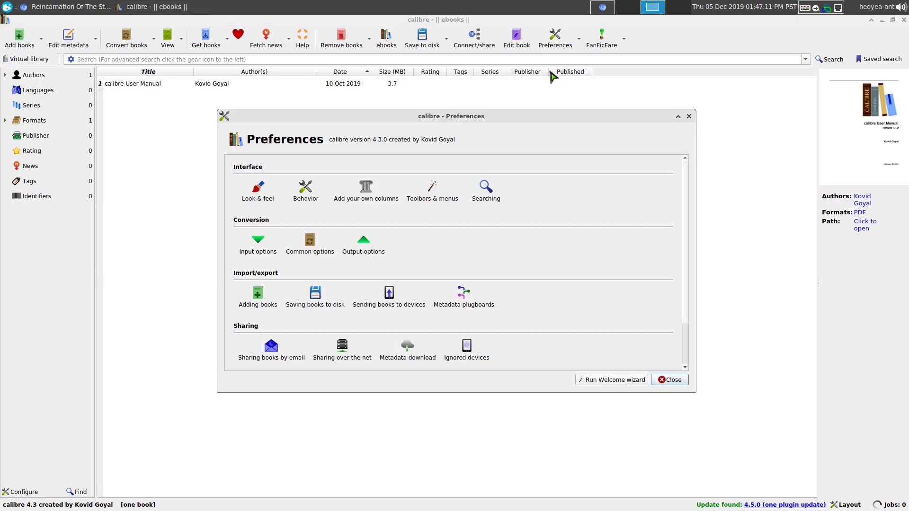
scroll(456, 278, "down", 3)
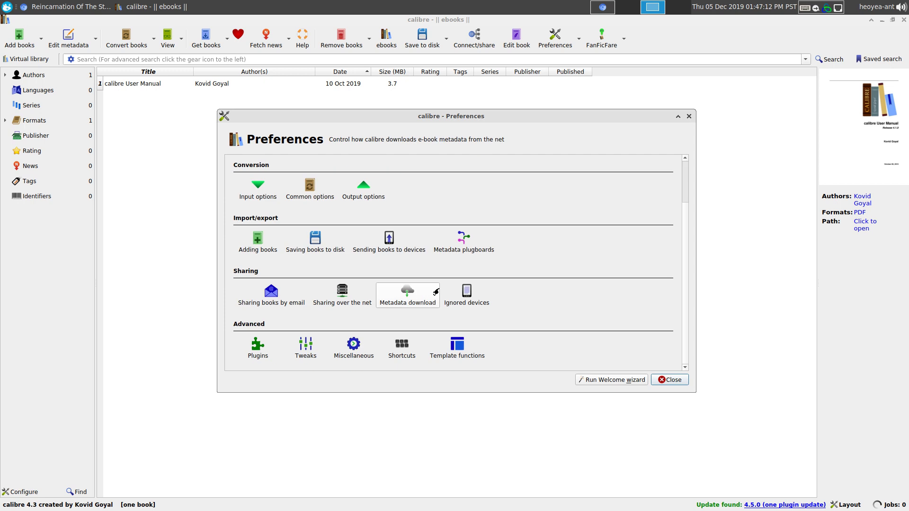
left_click(263, 347)
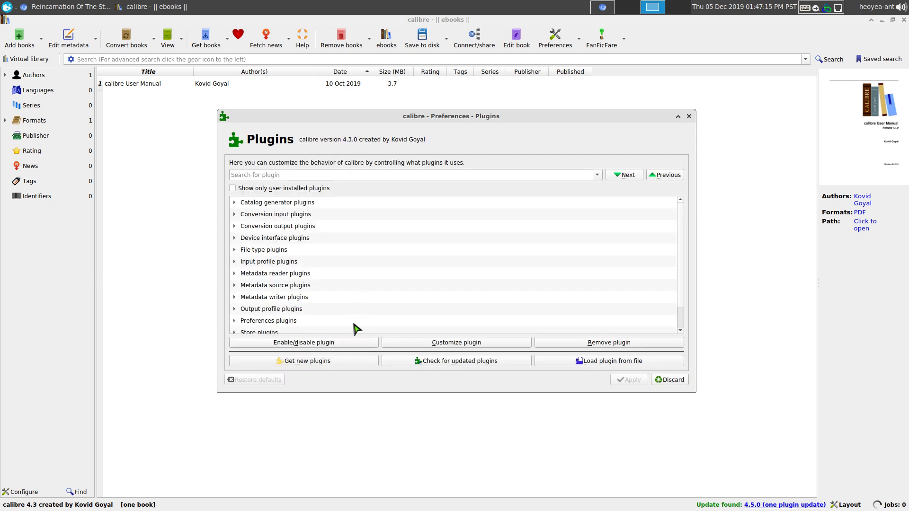
left_click(300, 364)
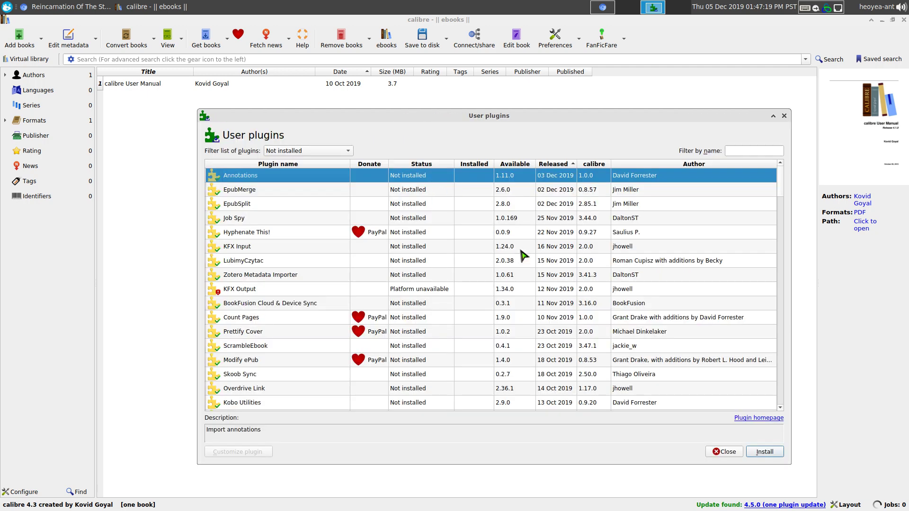
scroll(303, 254, "down", 2)
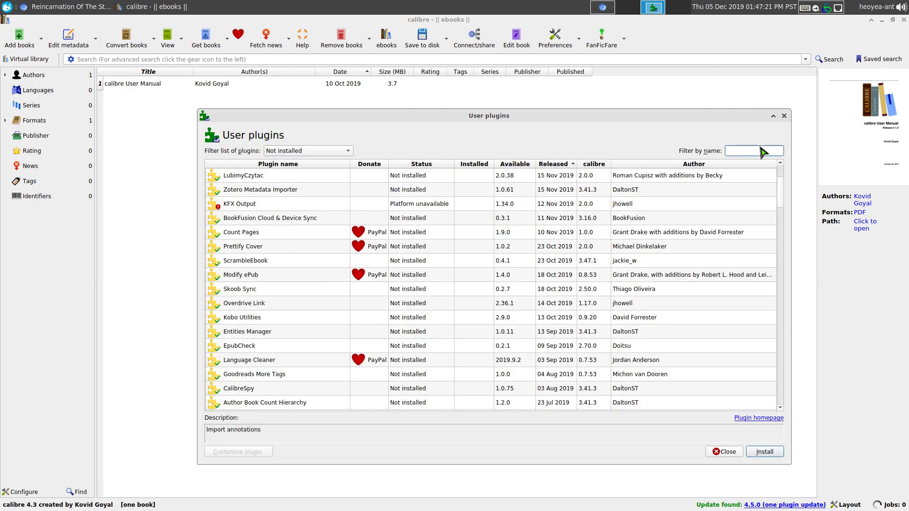
left_click(715, 452)
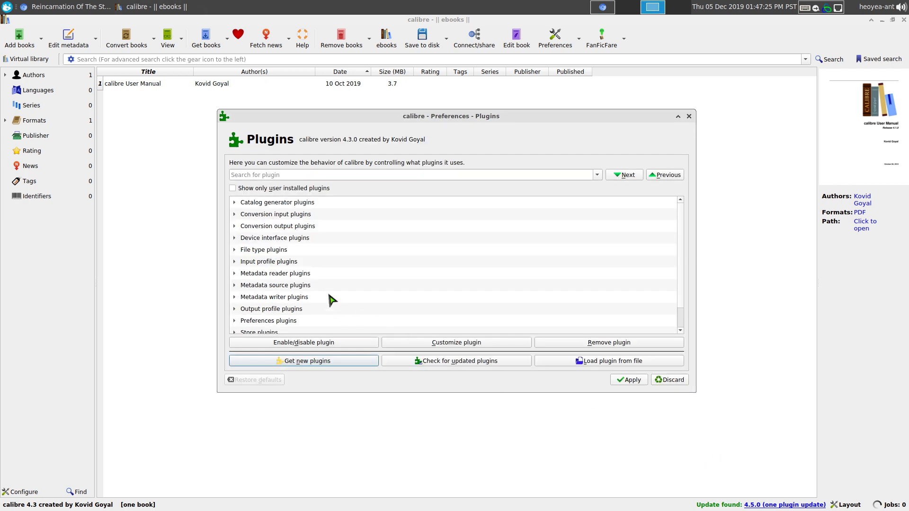
- Search installed plugins for 'fanfic' to find FanFicFare 3.11.0, then discard back to Preferences
left_click(355, 174)
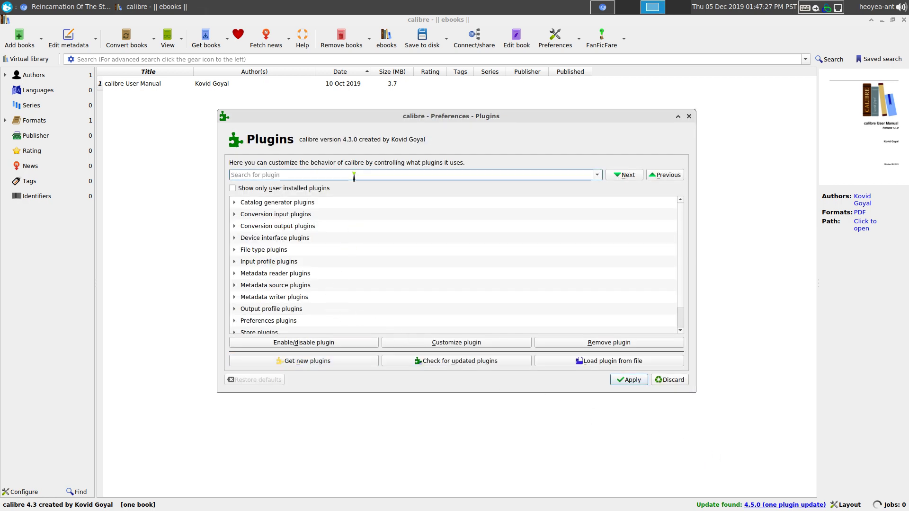
type("fan")
key("Down")
key("Return")
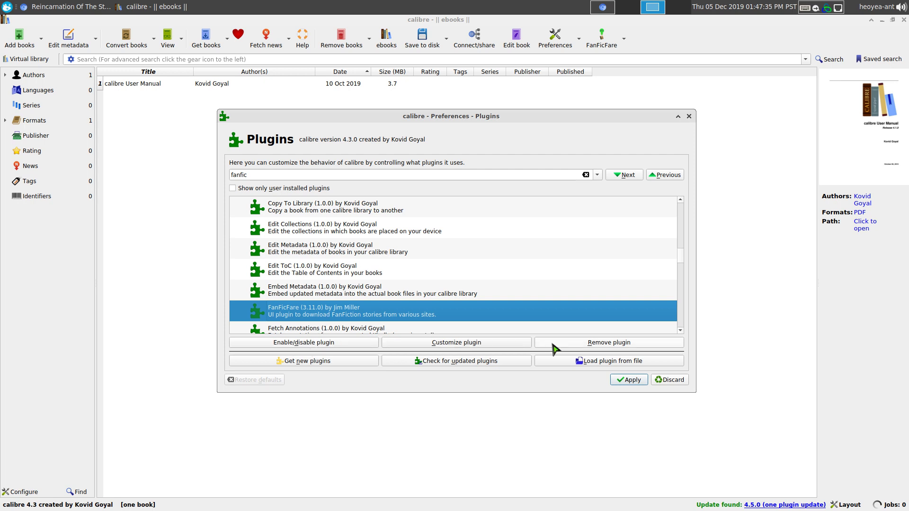
left_click(658, 382)
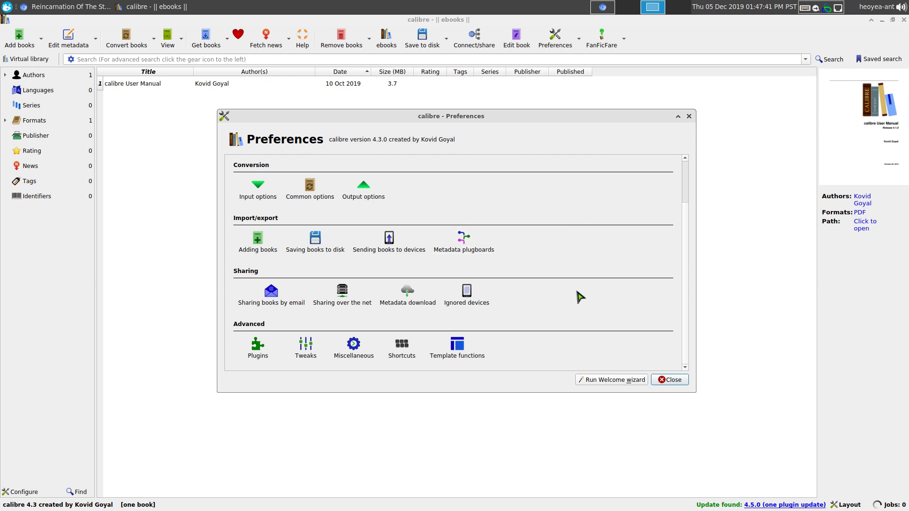
- Close Preferences and start a FanFicFare Download from URLs
left_click(669, 379)
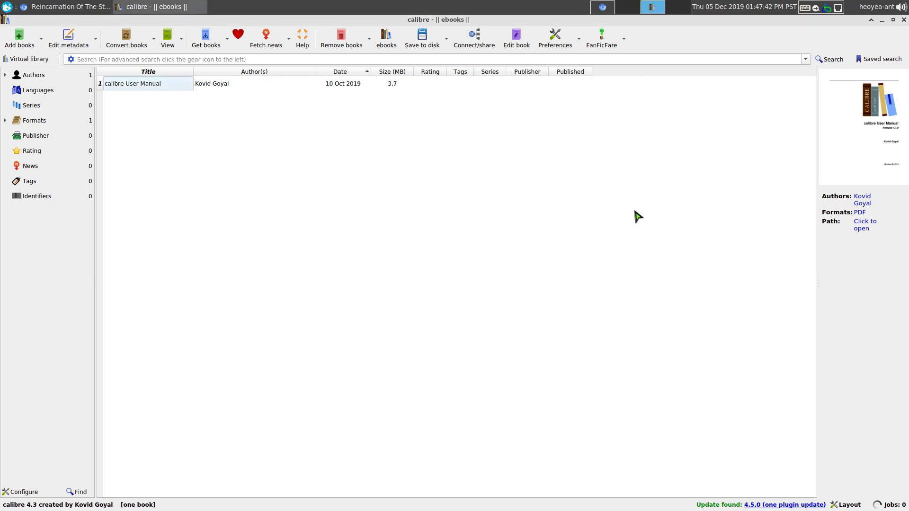
left_click(625, 41)
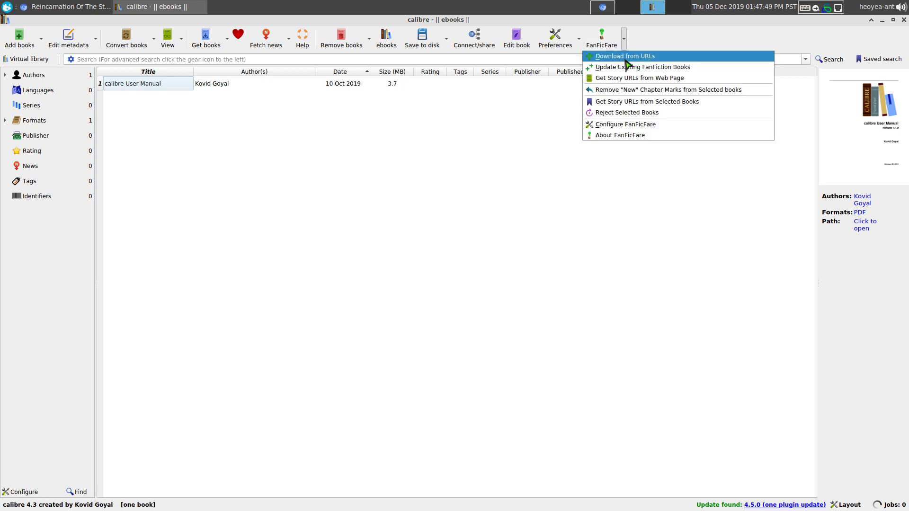
left_click(626, 58)
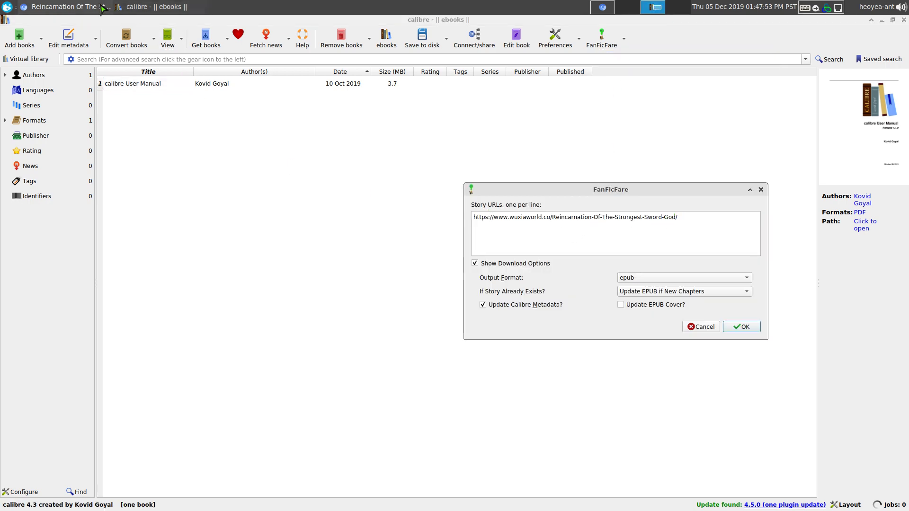
- Replace the prefilled wuxiaworld URL with the Sasuke's Back!! narutofic story URL copied from the browser
left_click(67, 7)
left_click(303, 22)
left_click(233, 40)
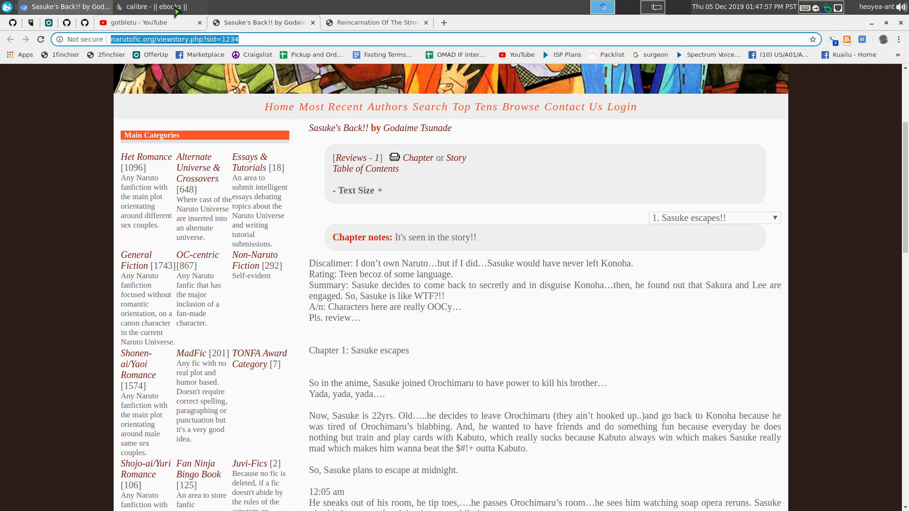
left_click(152, 7)
triple_click(689, 217)
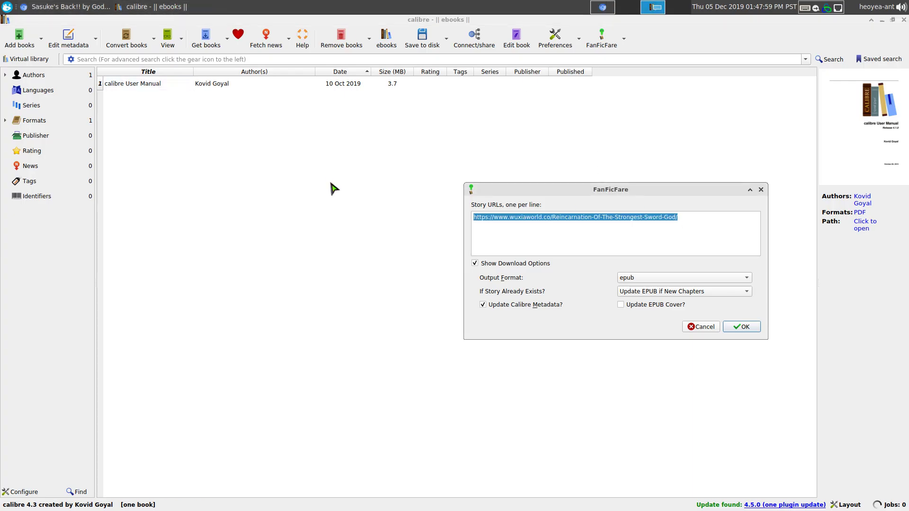
key("BackSpace")
key("ctrl+v")
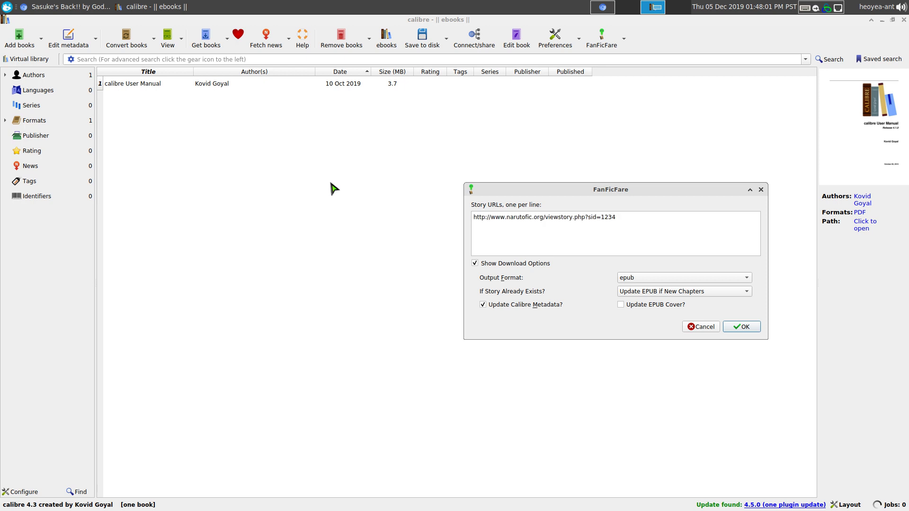
- Set the output format to epub and existing-story handling to 'Update EPUB if New Chapters'
left_click(665, 281)
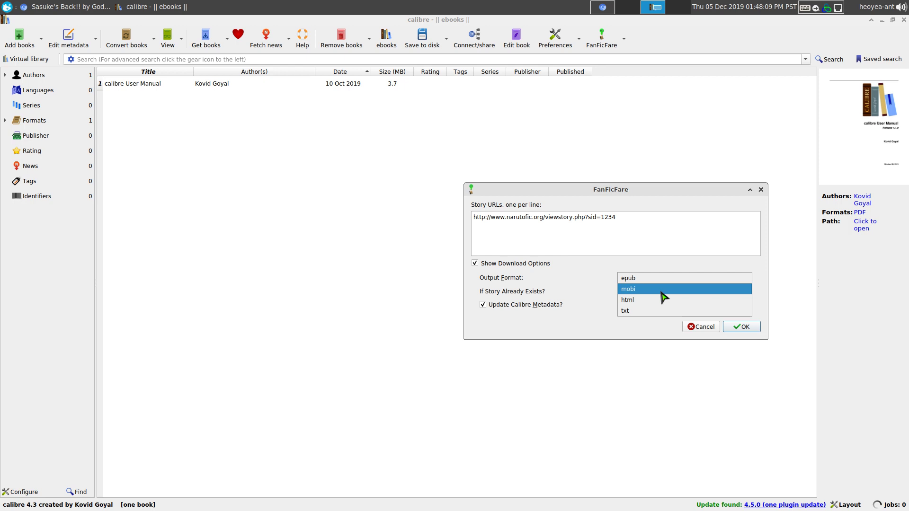
left_click(765, 277)
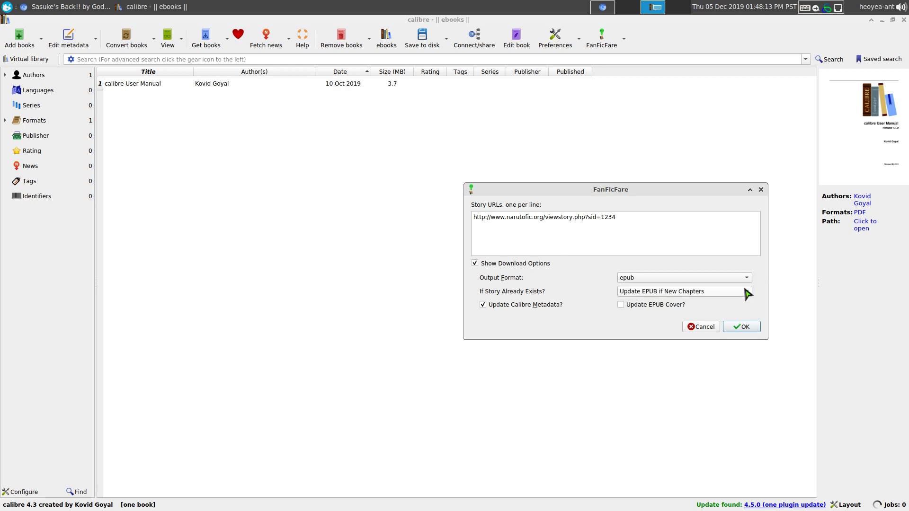
left_click(745, 283)
left_click(745, 289)
left_click(738, 293)
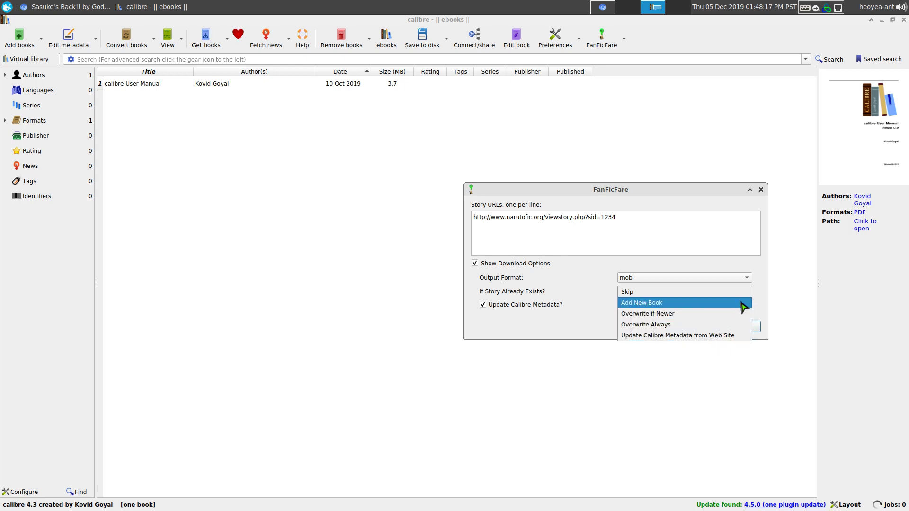
left_click(760, 274)
left_click(749, 280)
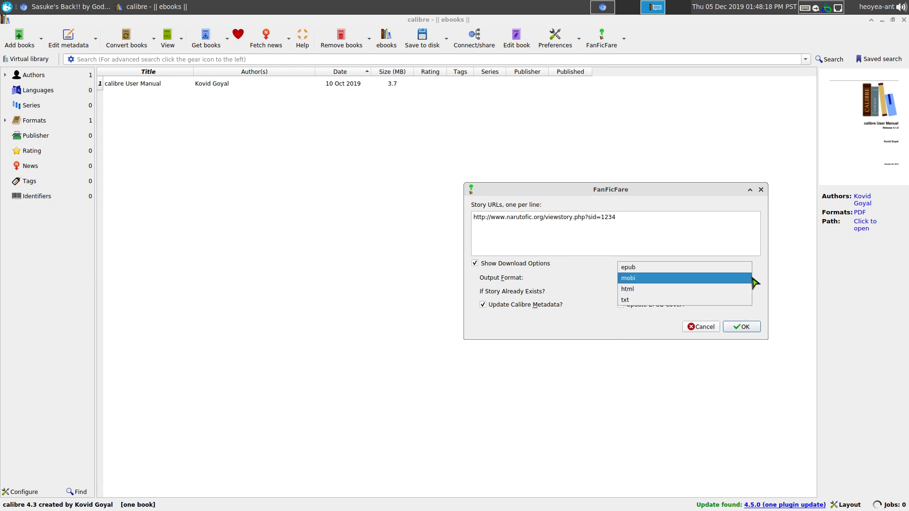
left_click(727, 268)
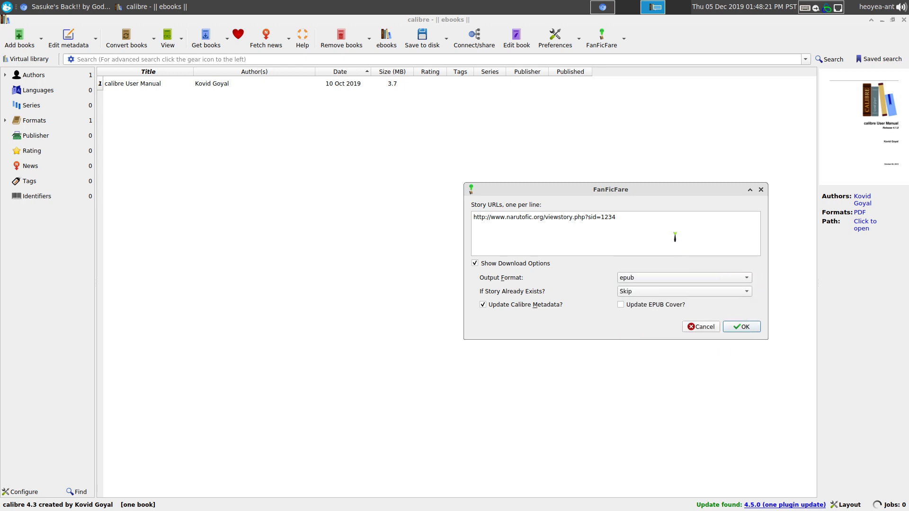
left_click(746, 279)
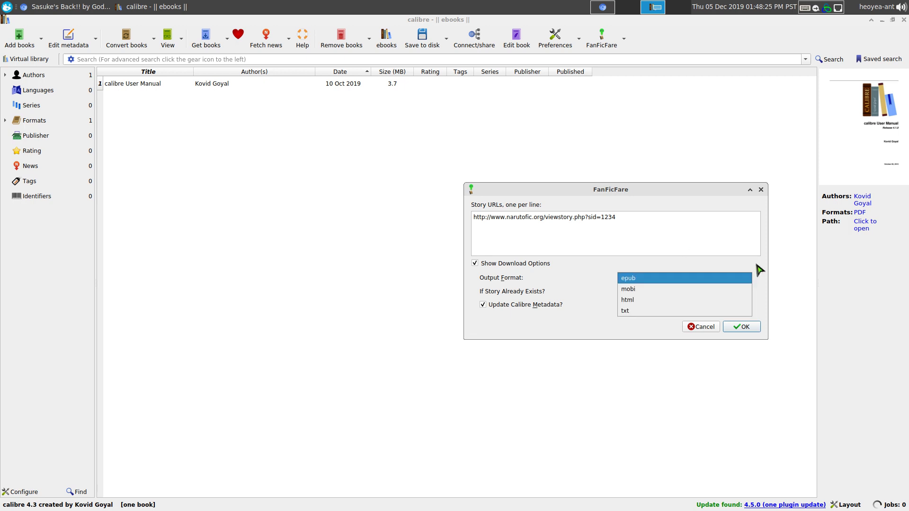
left_click(750, 279)
left_click(741, 291)
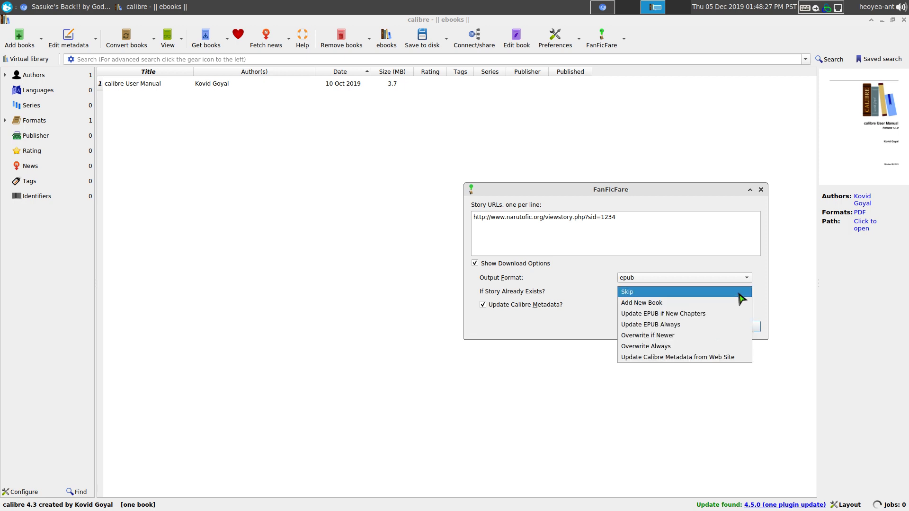
left_click(739, 315)
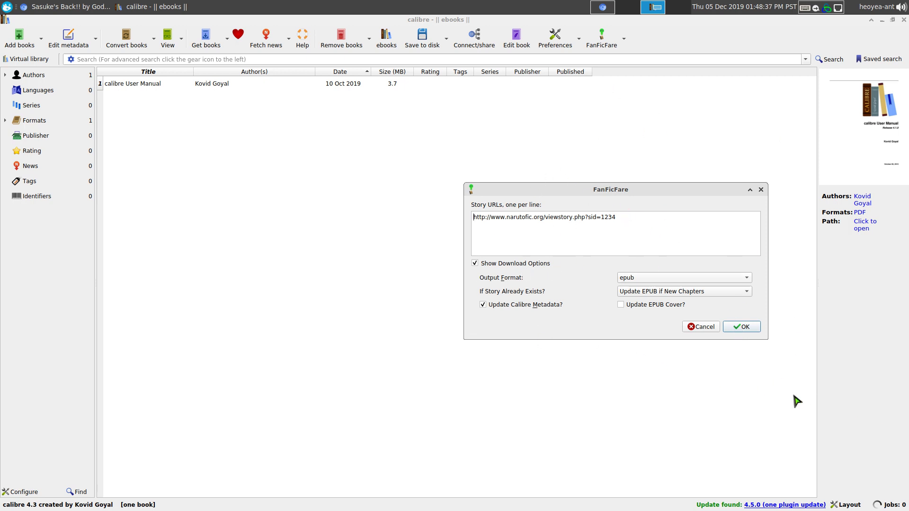
- Download Sasuke's Back!! as EPUB into the library, confirm the library update, and select its new row
left_click(743, 328)
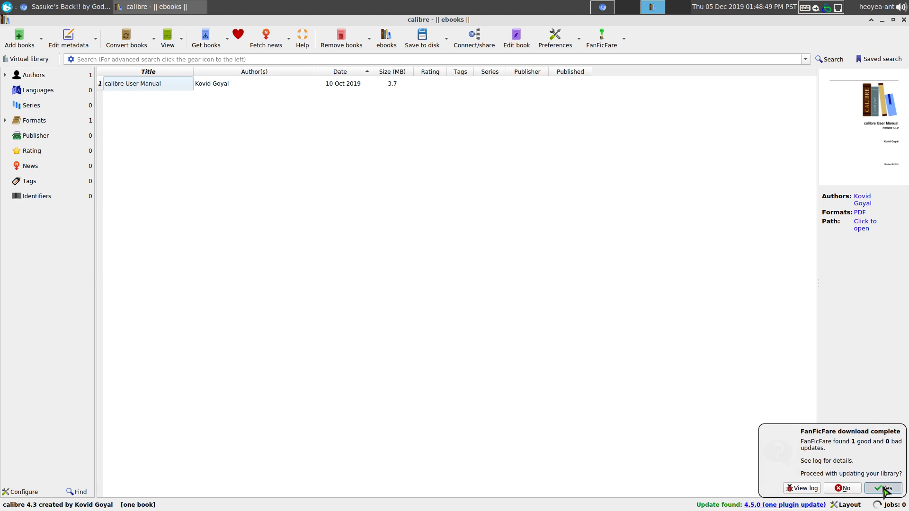
left_click(884, 489)
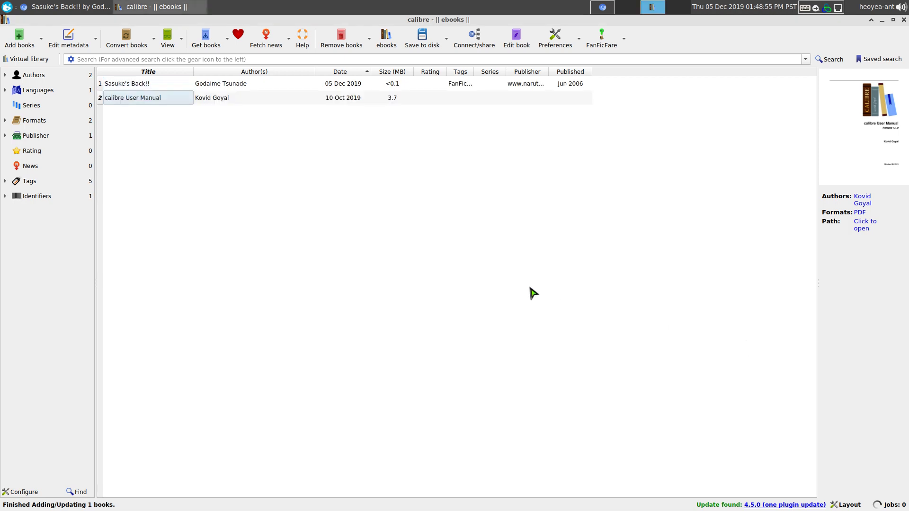
left_click(132, 88)
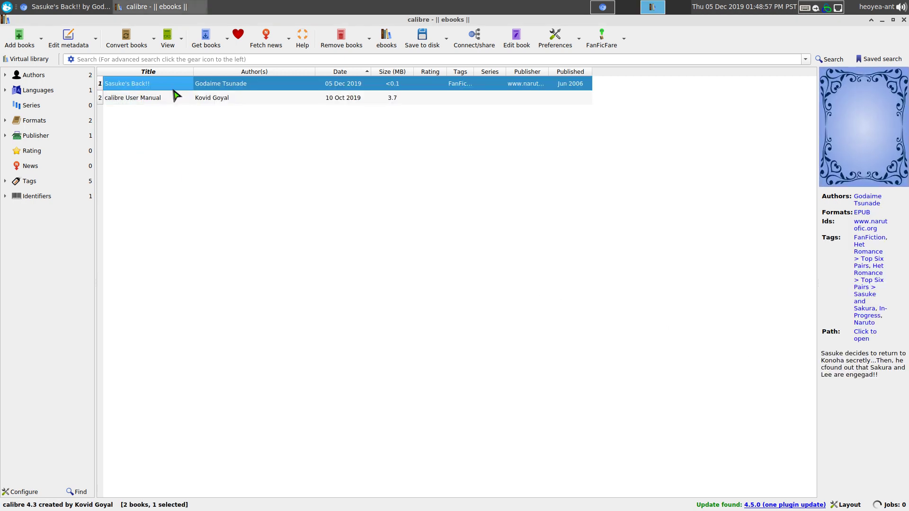
- Open the Sasuke's Back!! EPUB in the E-book viewer and read through chapter 1
left_click(862, 213)
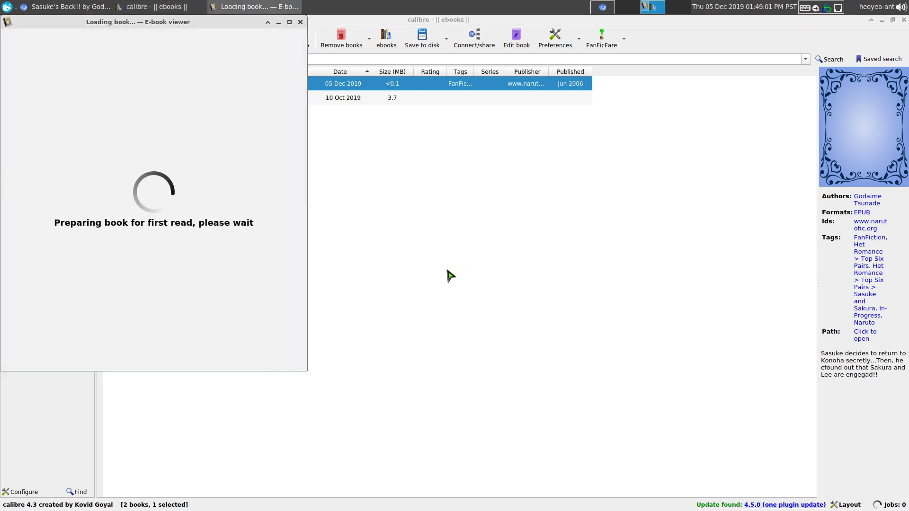
left_click_drag(200, 21, 693, 94)
scroll(676, 237, "down", 1)
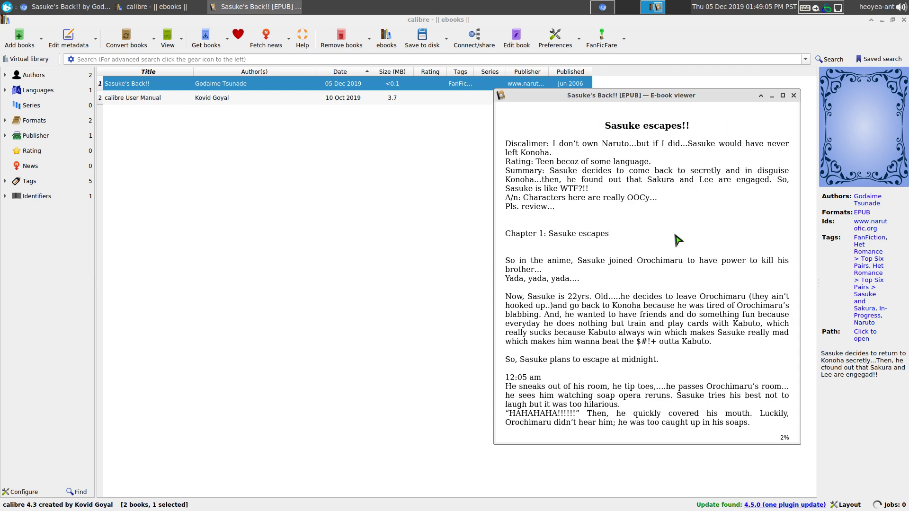
scroll(677, 241, "down", 1)
scroll(676, 239, "down", 1)
scroll(675, 238, "up", 1)
scroll(677, 240, "up", 1)
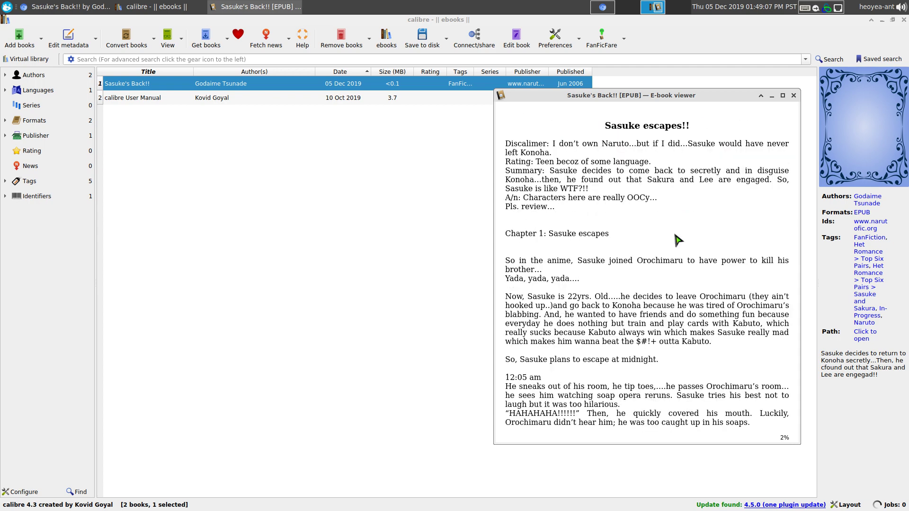
- Close the viewer, deselect the book, and switch to workspace 2 with the terminal
left_click(793, 96)
left_click(251, 226)
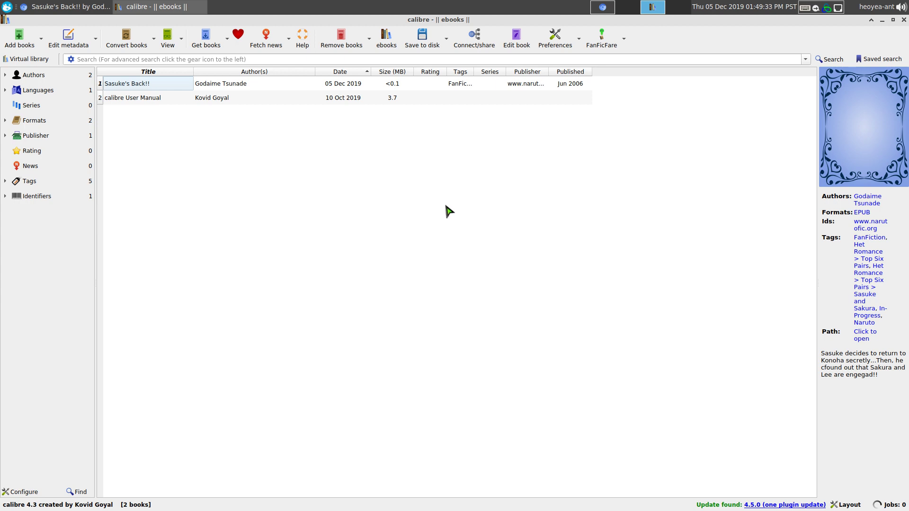
left_click(628, 6)
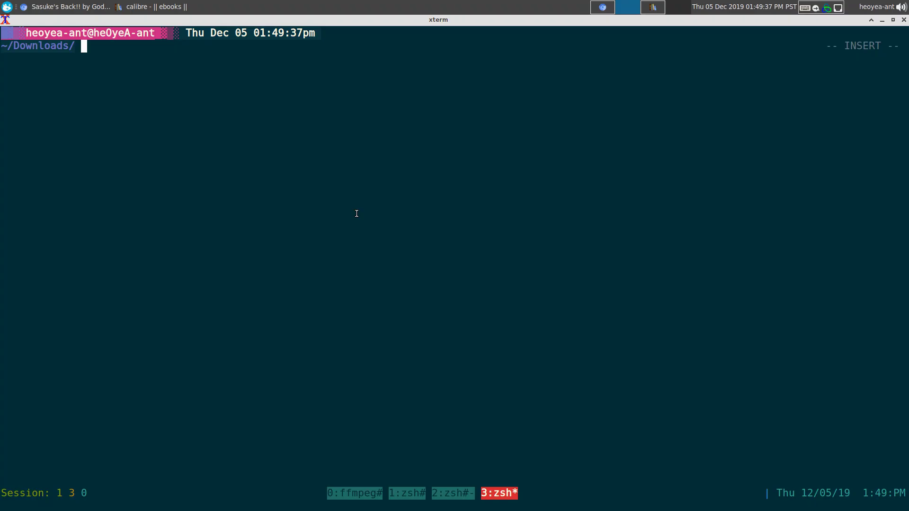